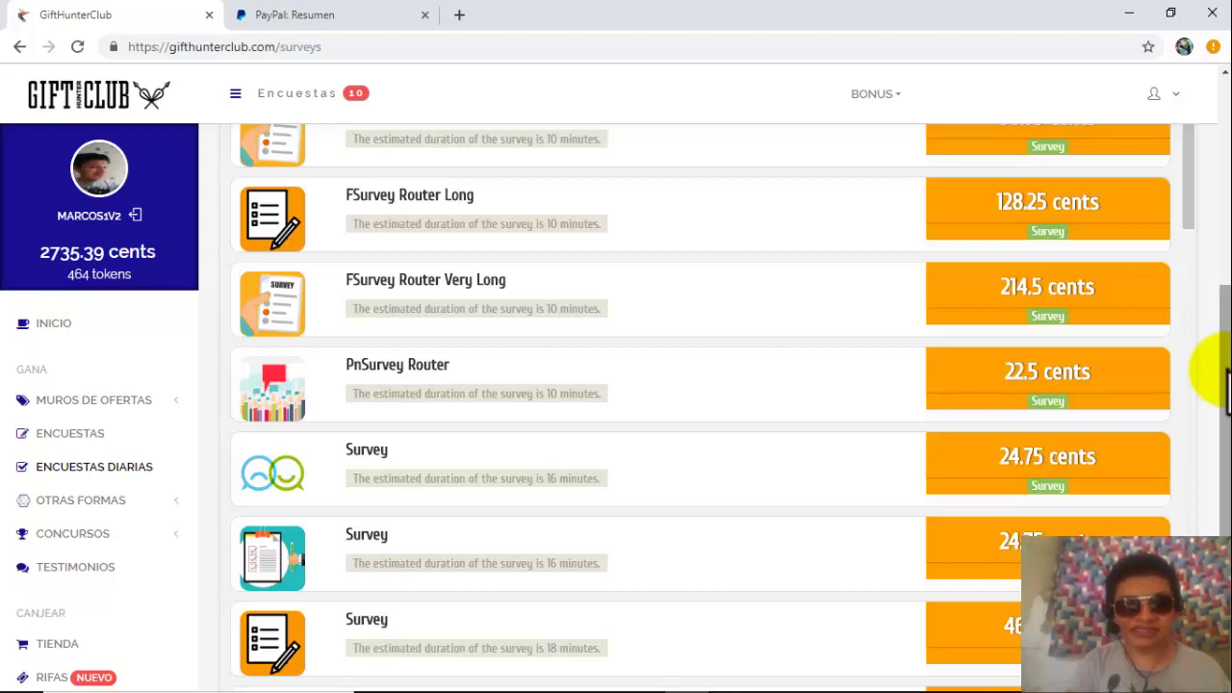
Step: Look through the daily surveys list, checking each survey's estimated duration and cent reward
drag(1190, 183, 1174, 487)
click(492, 505)
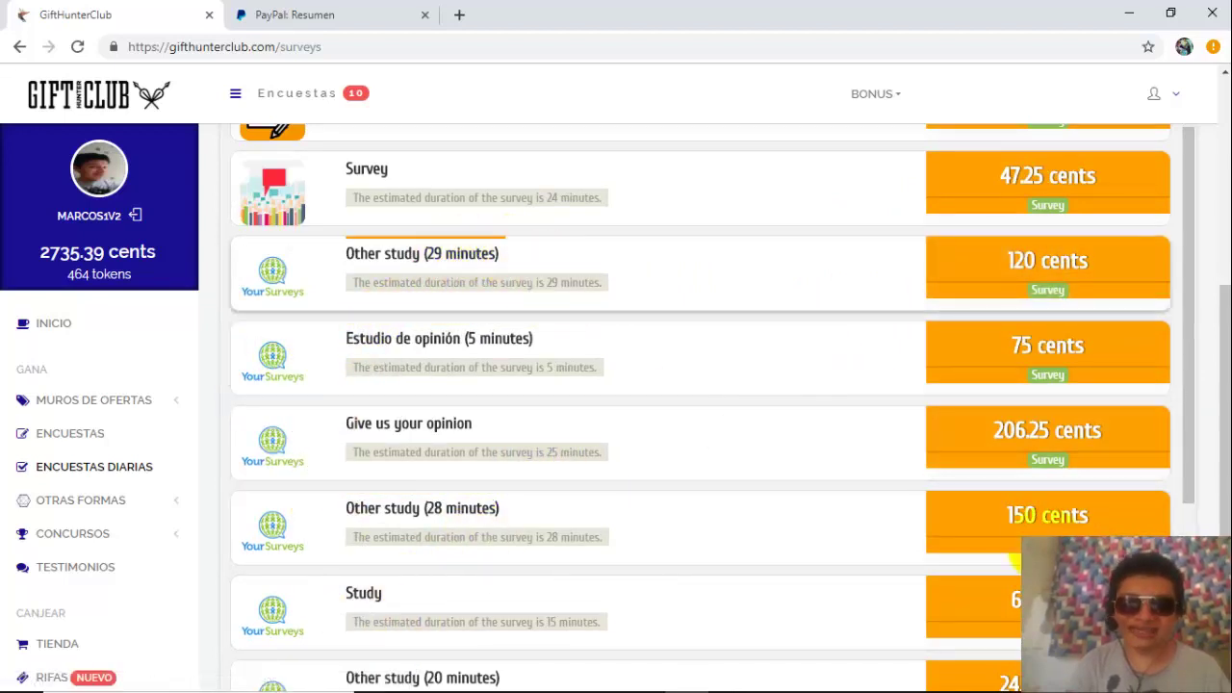
drag(1213, 344, 1218, 395)
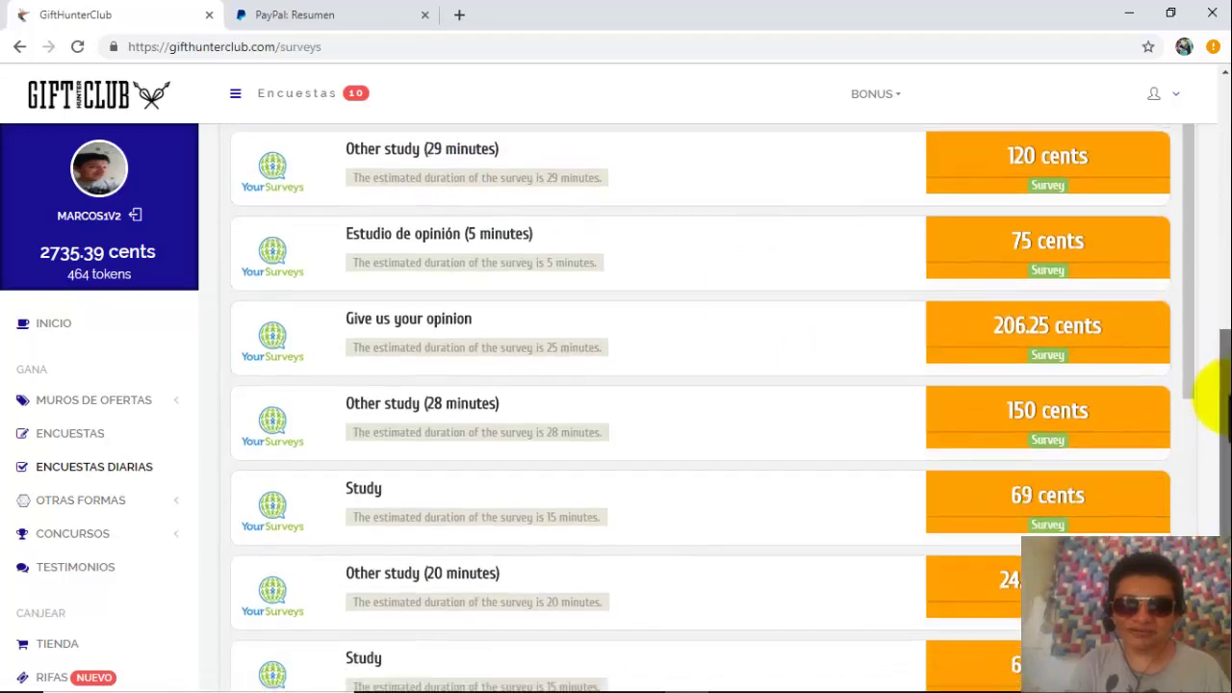
scroll(1196, 344, down, 4)
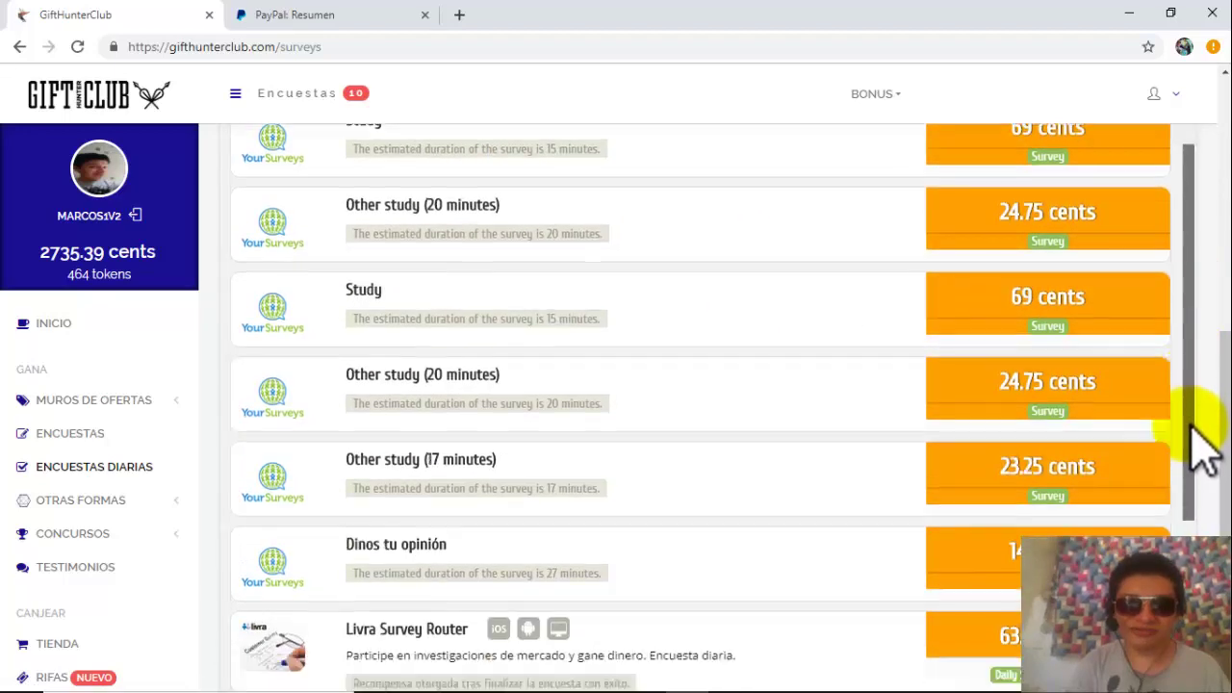
scroll(1198, 462, down, 6)
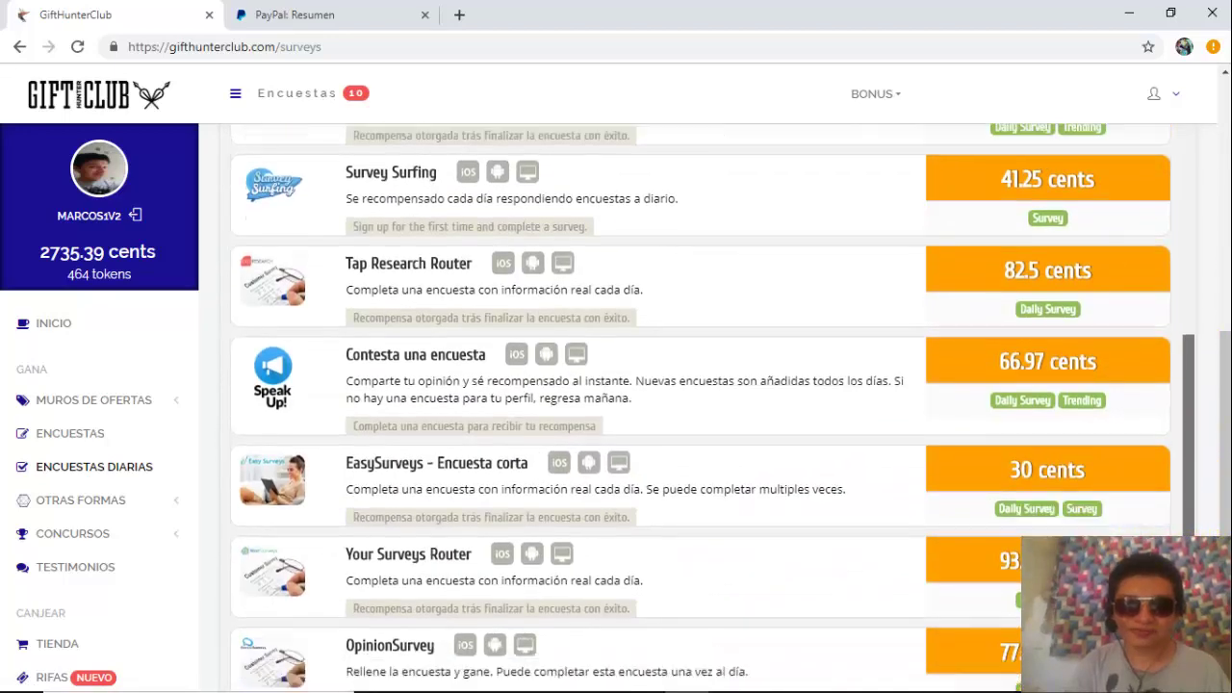
scroll(1211, 412, down, 3)
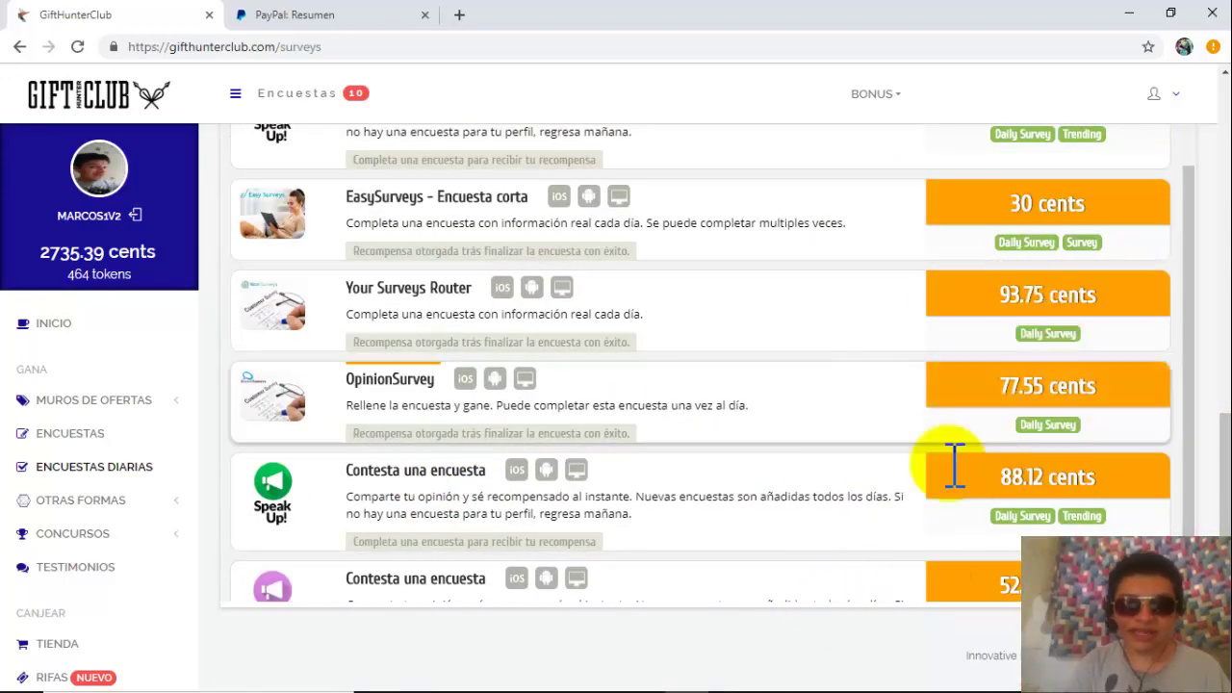
Step: Open the OpinionSurvey daily survey and close the browser tab it loads in
click(982, 410)
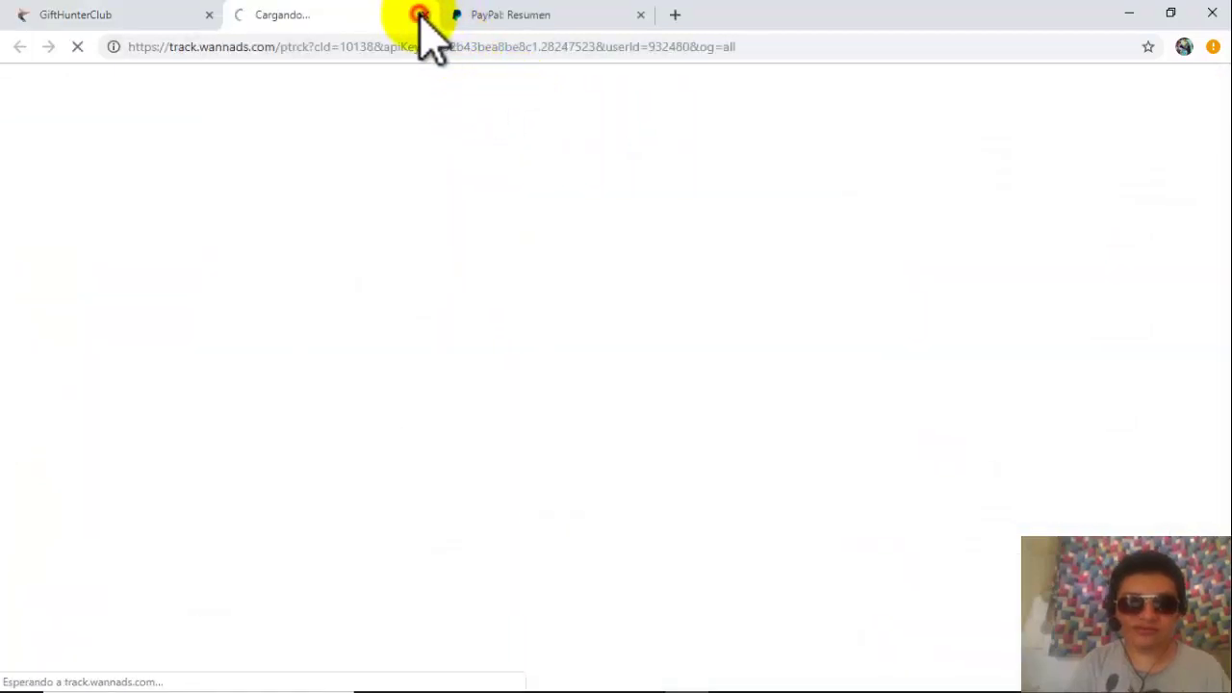
click(420, 14)
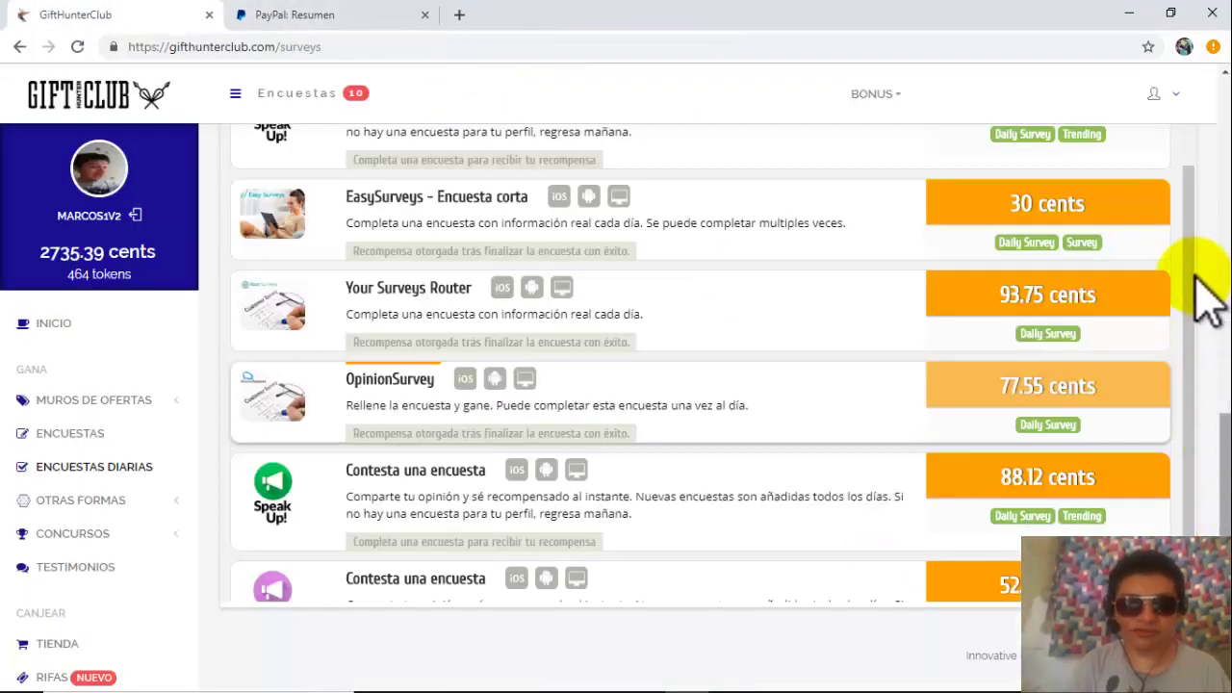
Step: Open the Wannads wall's personal data settings and request a new access code by email
scroll(1213, 172, up, 5)
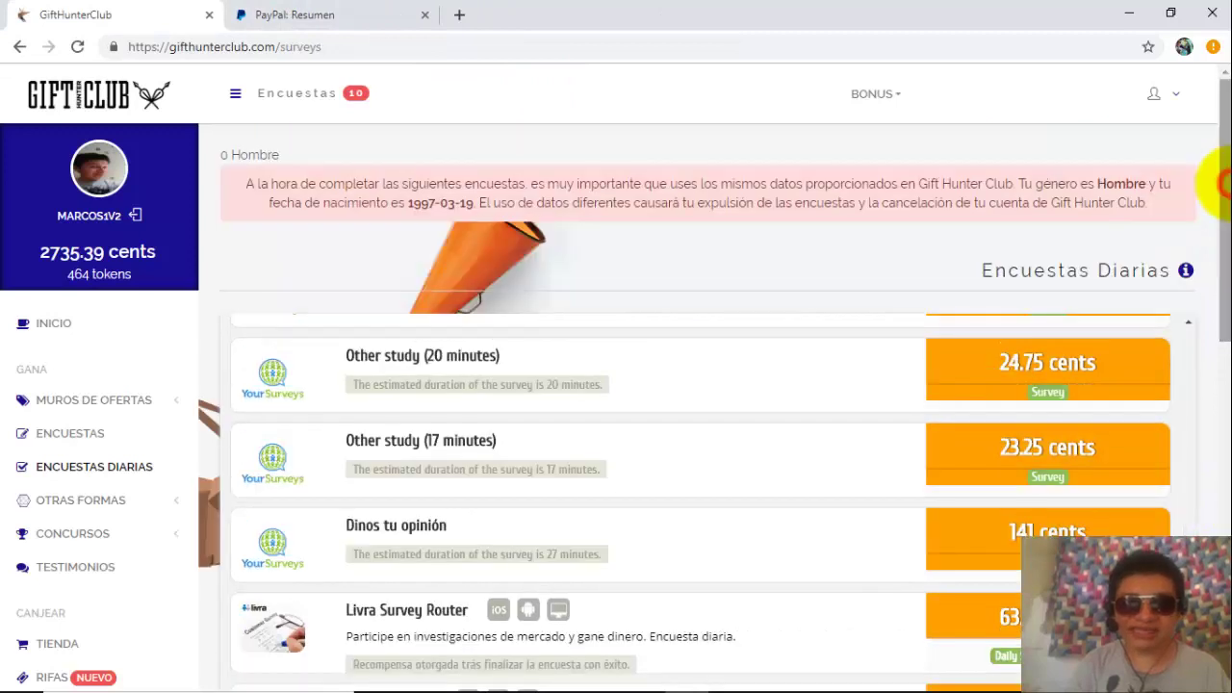
drag(1223, 181, 1226, 175)
click(1190, 449)
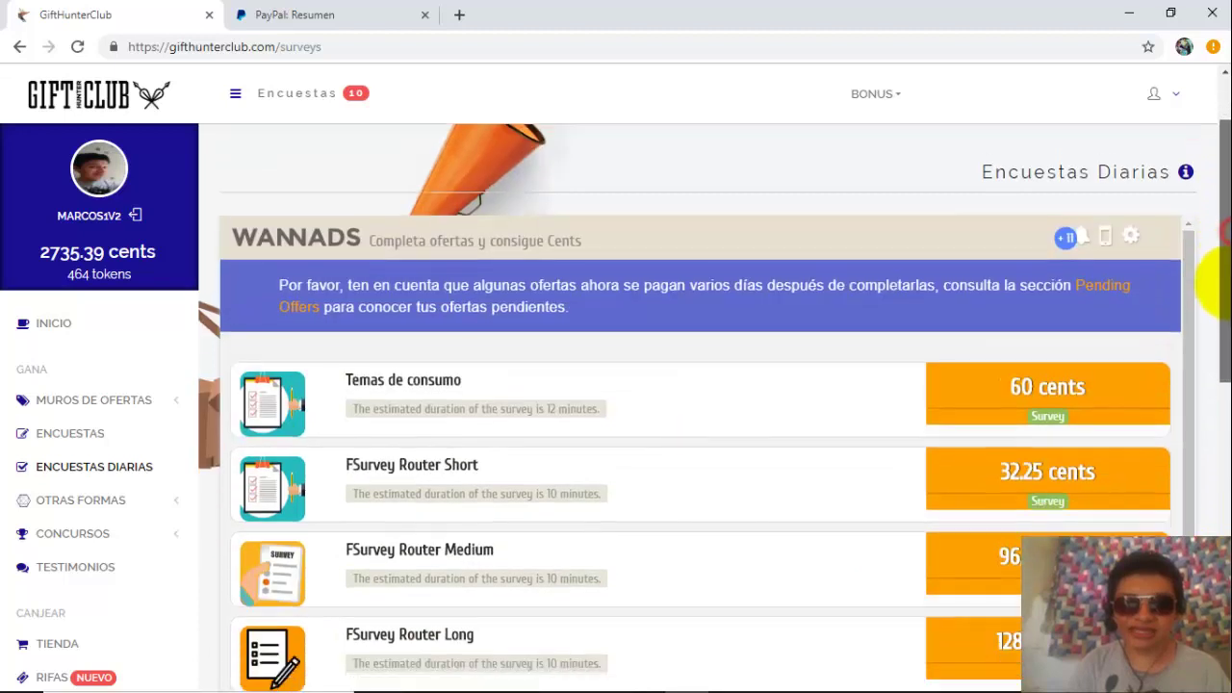
drag(1213, 172, 1219, 279)
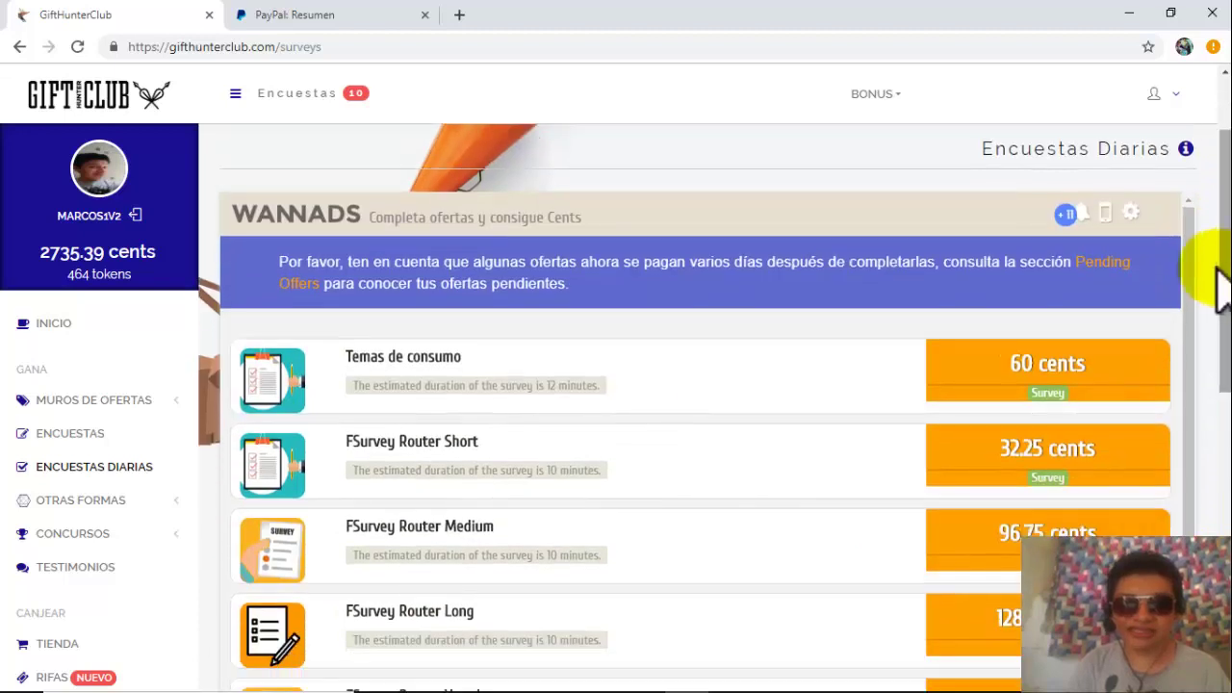
click(1129, 214)
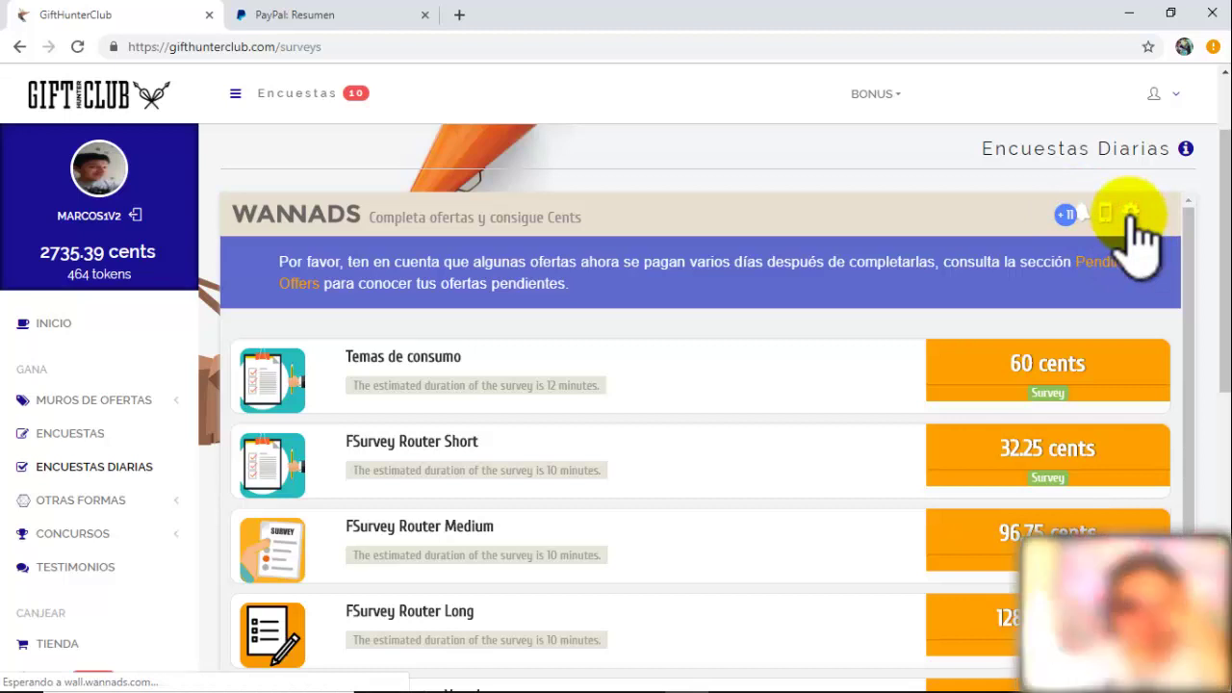
scroll(626, 481, down, 1)
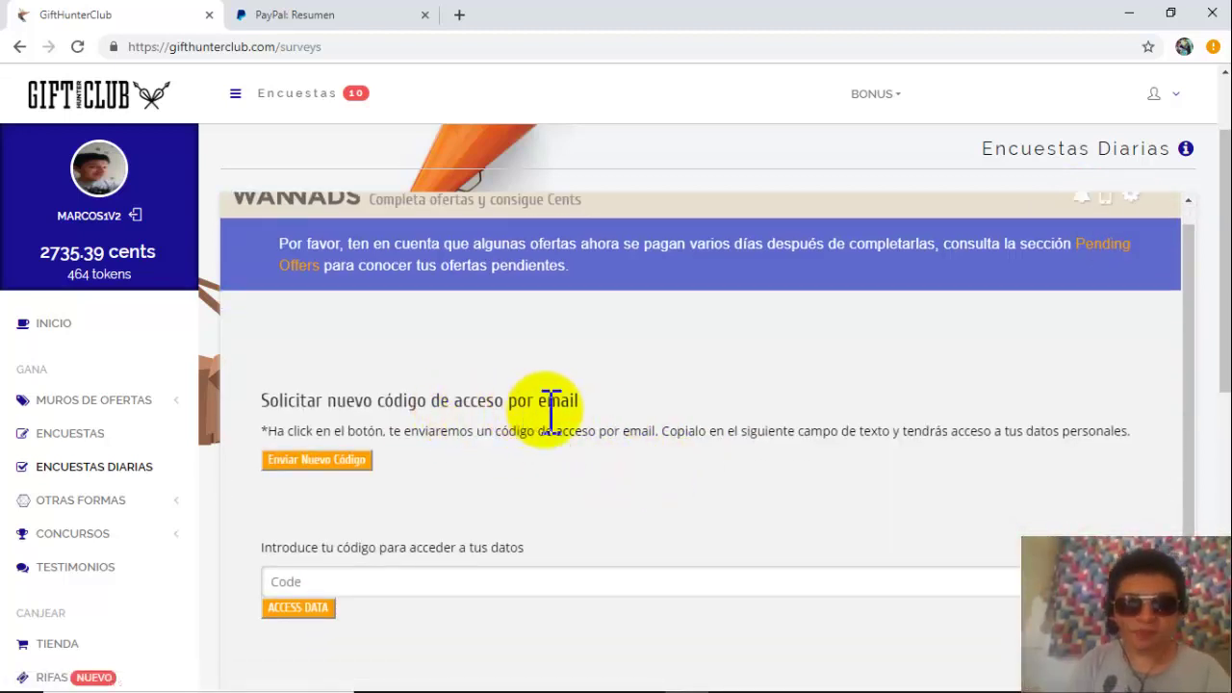
click(340, 462)
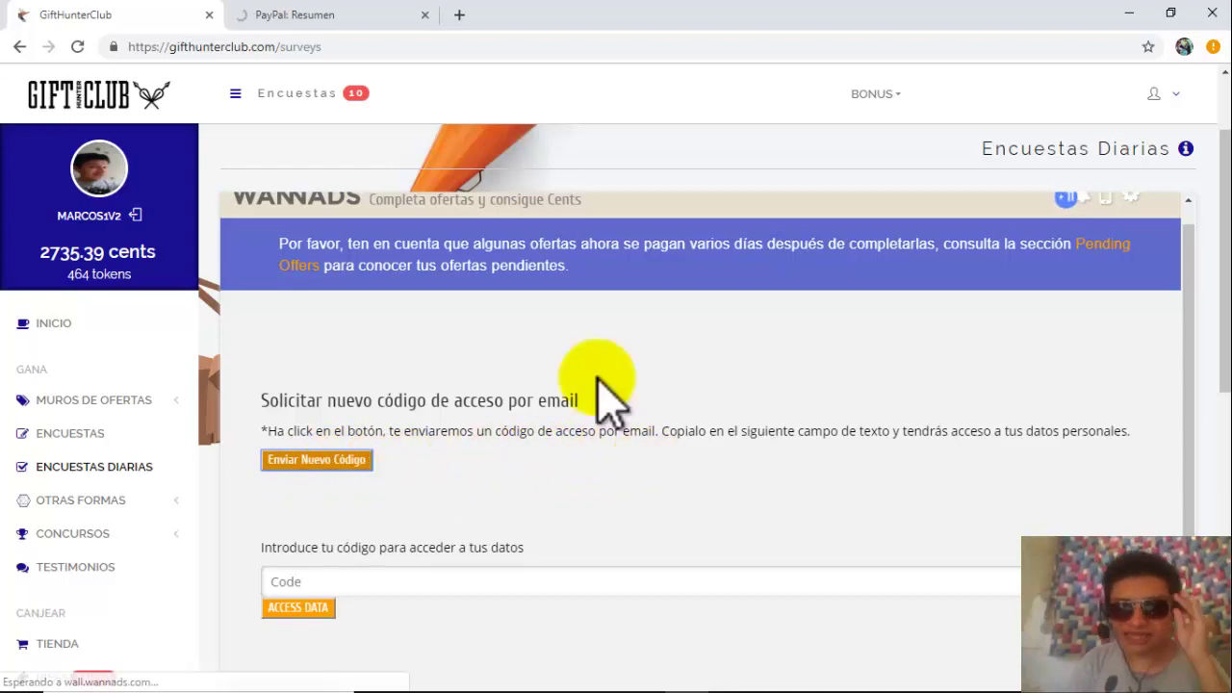
Step: Close the PayPal tab and place the cursor in the Wannads access code field
click(424, 16)
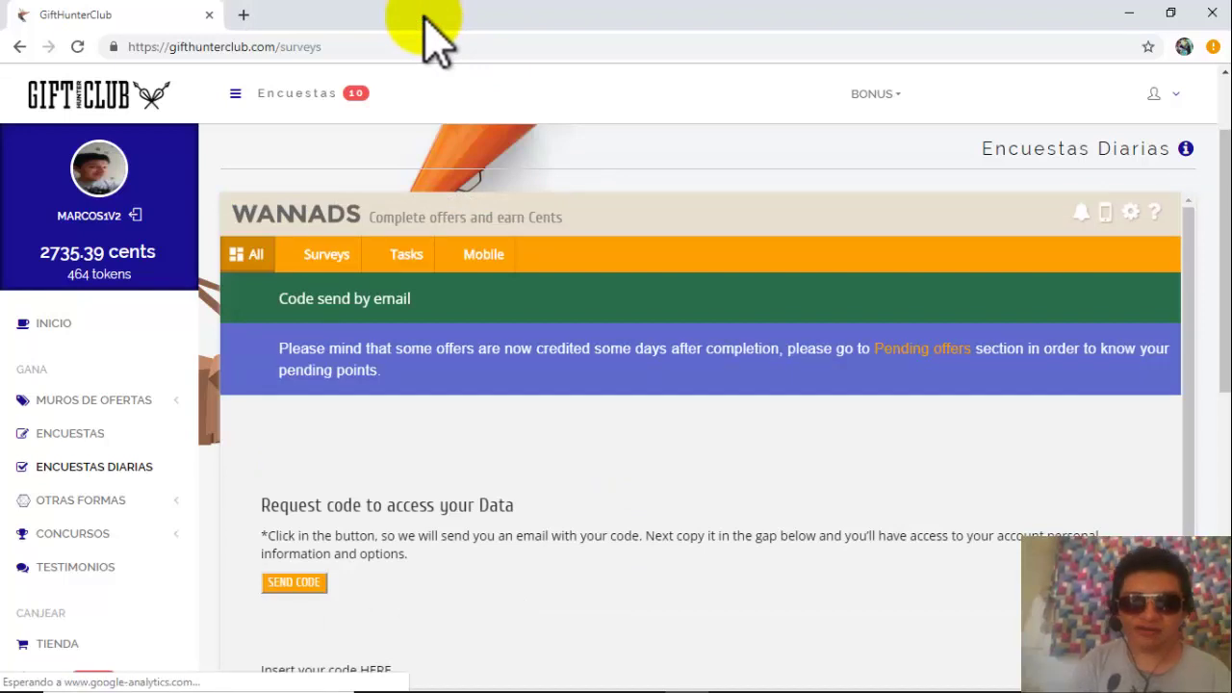
click(1155, 96)
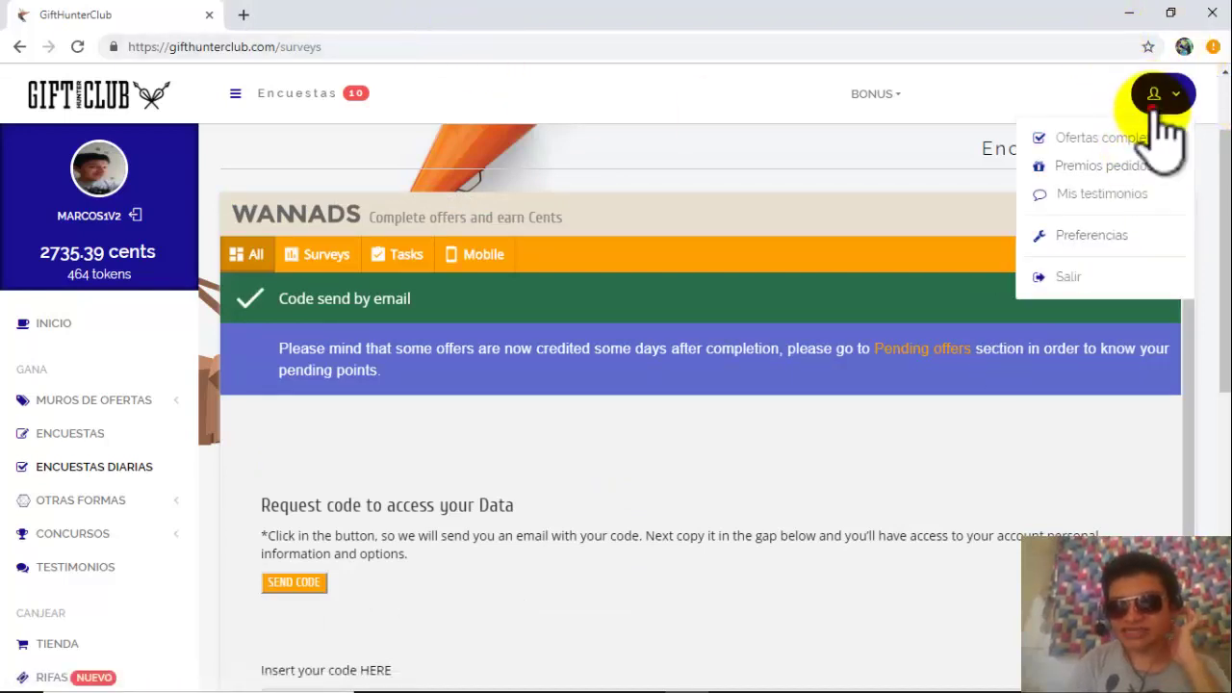
scroll(412, 261, down, 1)
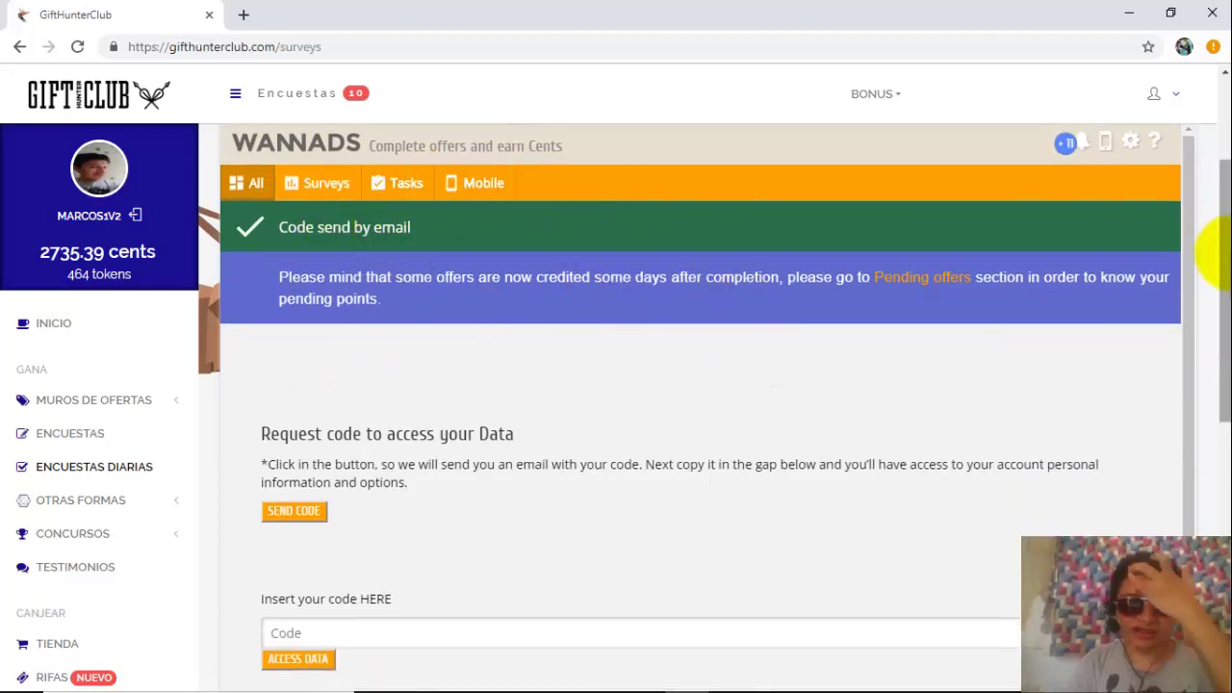
drag(1221, 246, 1221, 301)
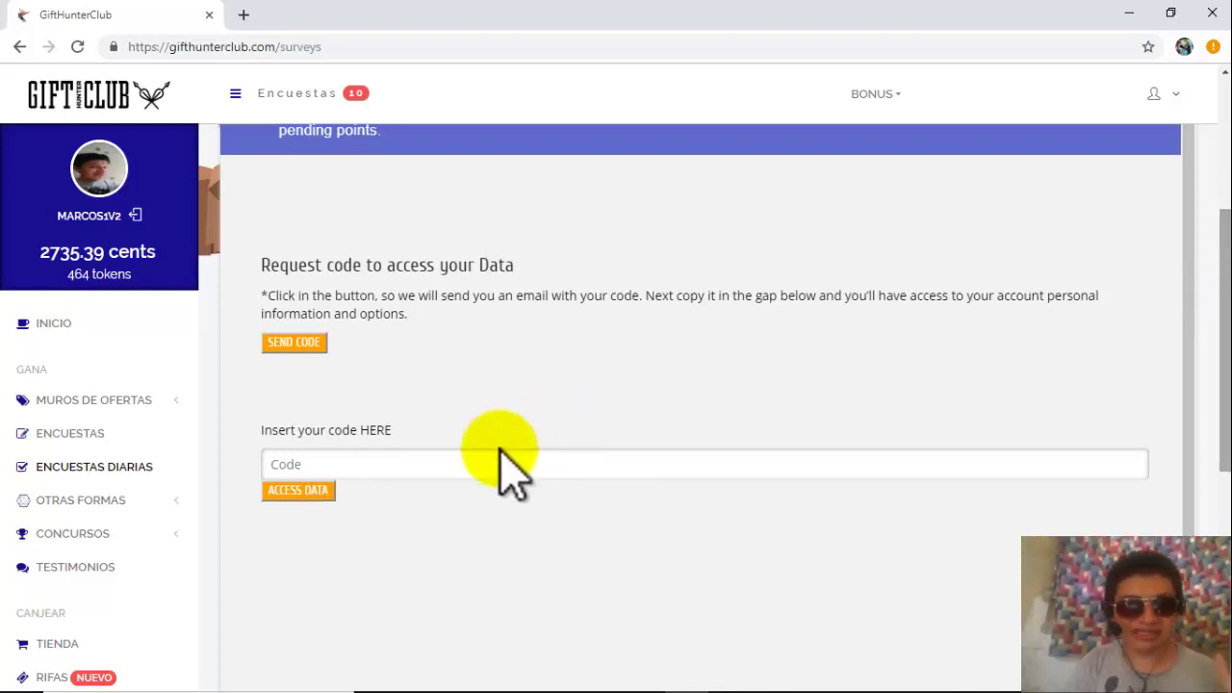
click(336, 463)
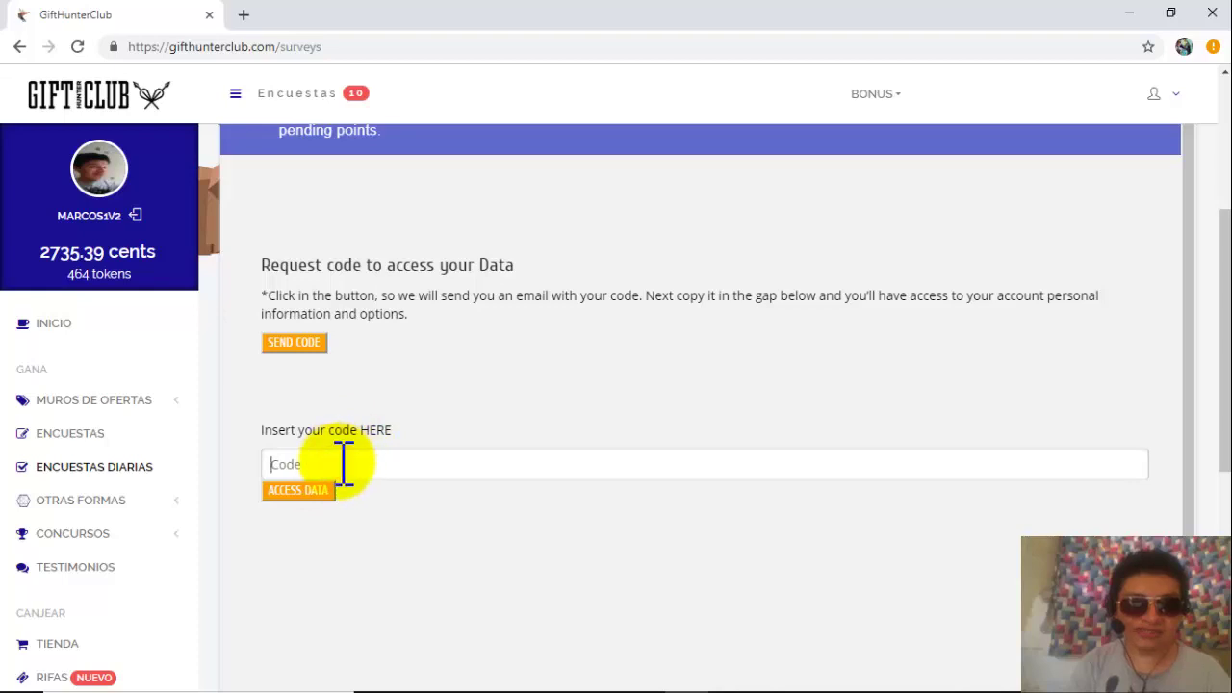
click(484, 446)
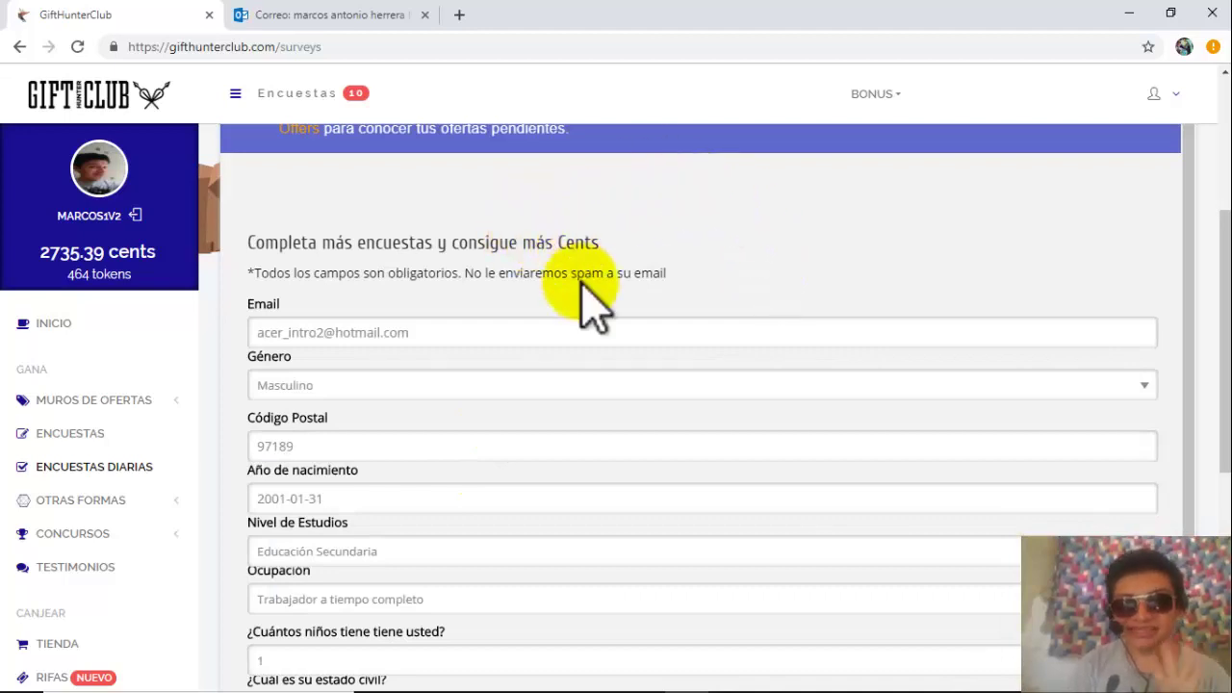
Step: Review the Wannads profile form's fields and view the available Género options
scroll(641, 308, up, 2)
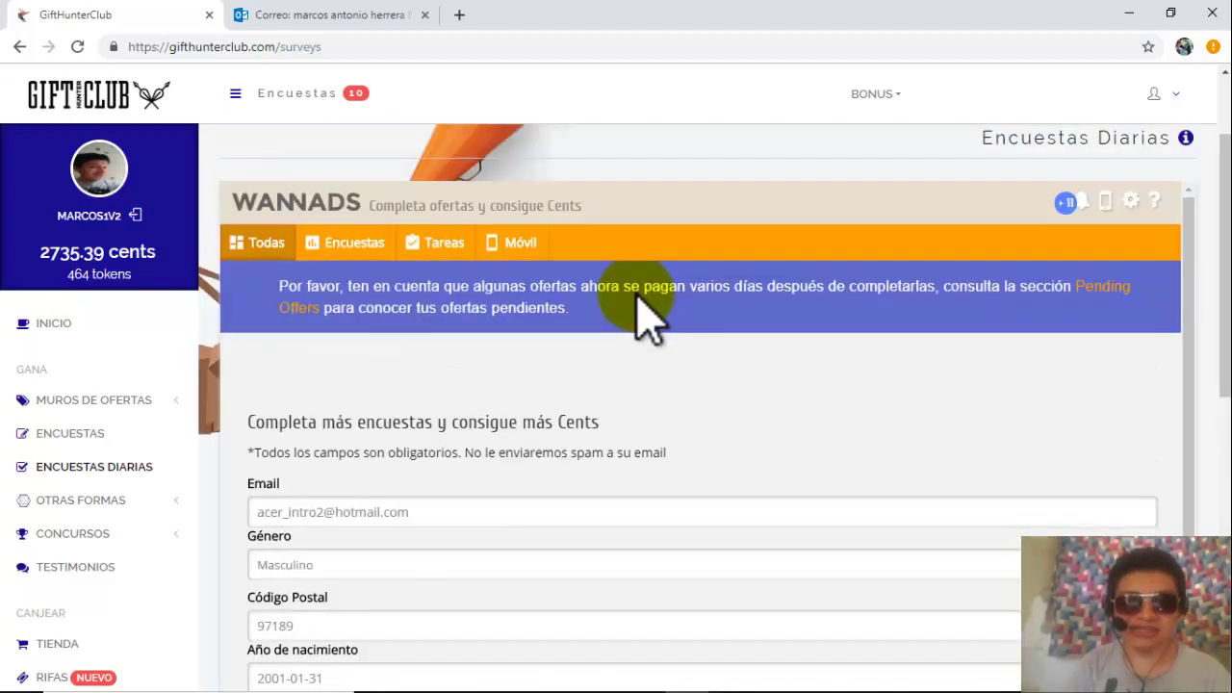
scroll(645, 318, down, 1)
scroll(645, 313, down, 1)
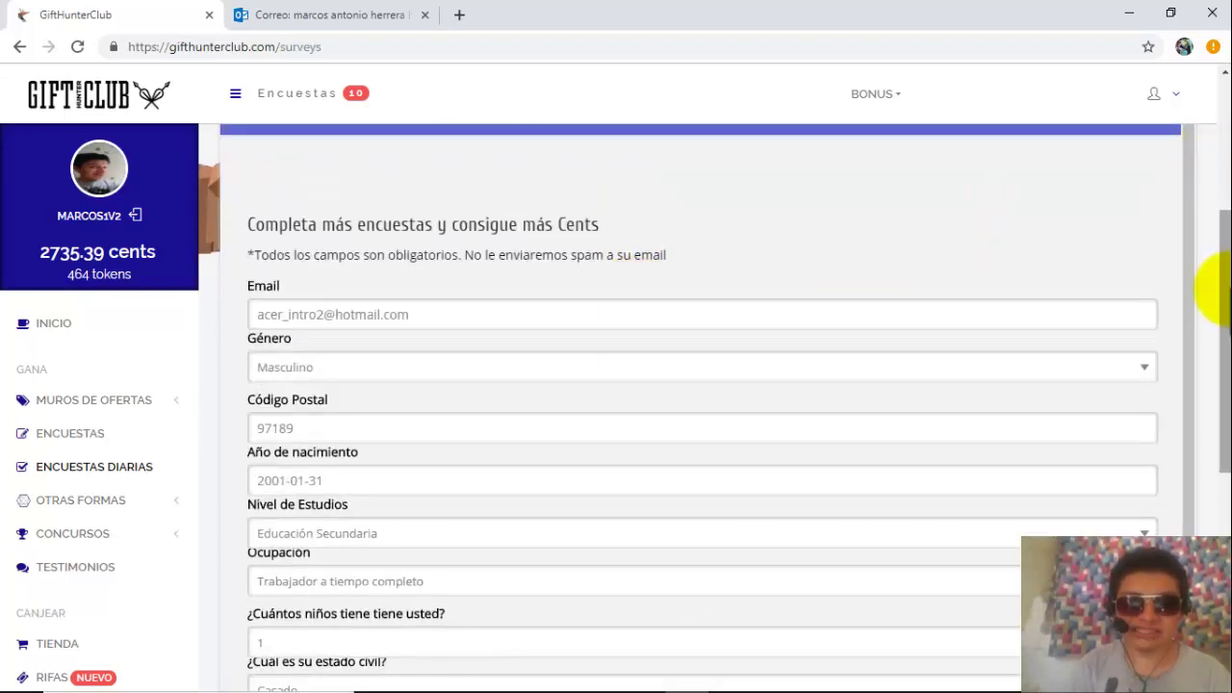
drag(1213, 279, 1215, 329)
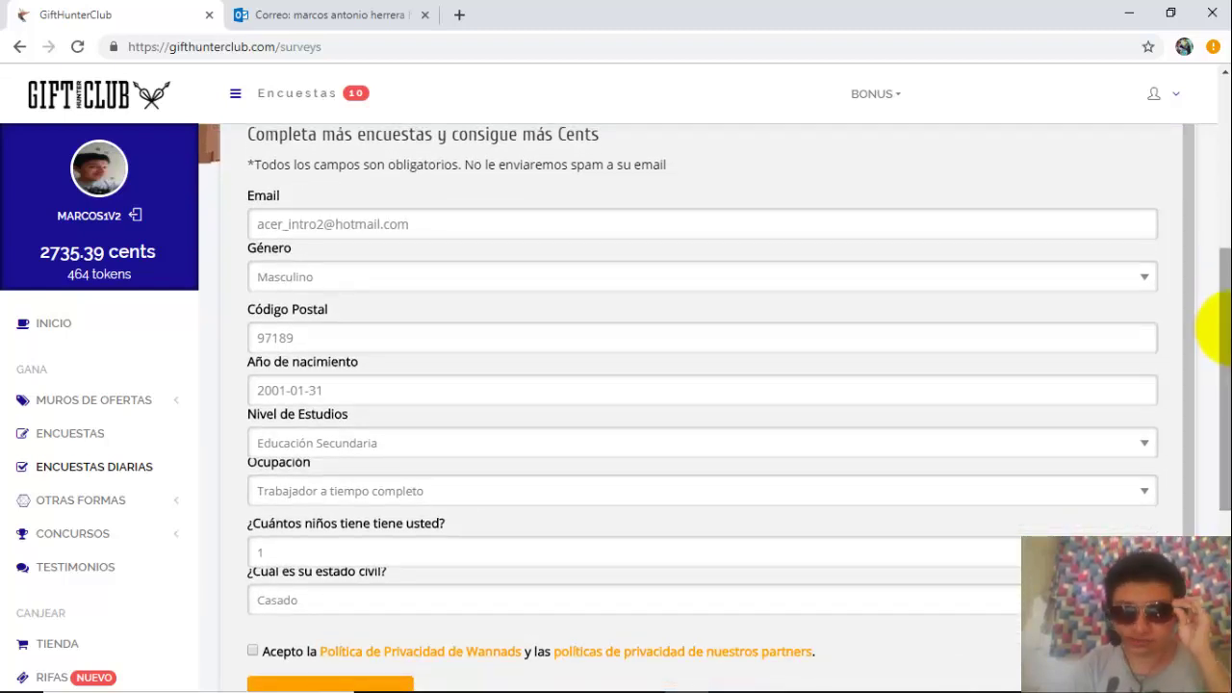
click(367, 279)
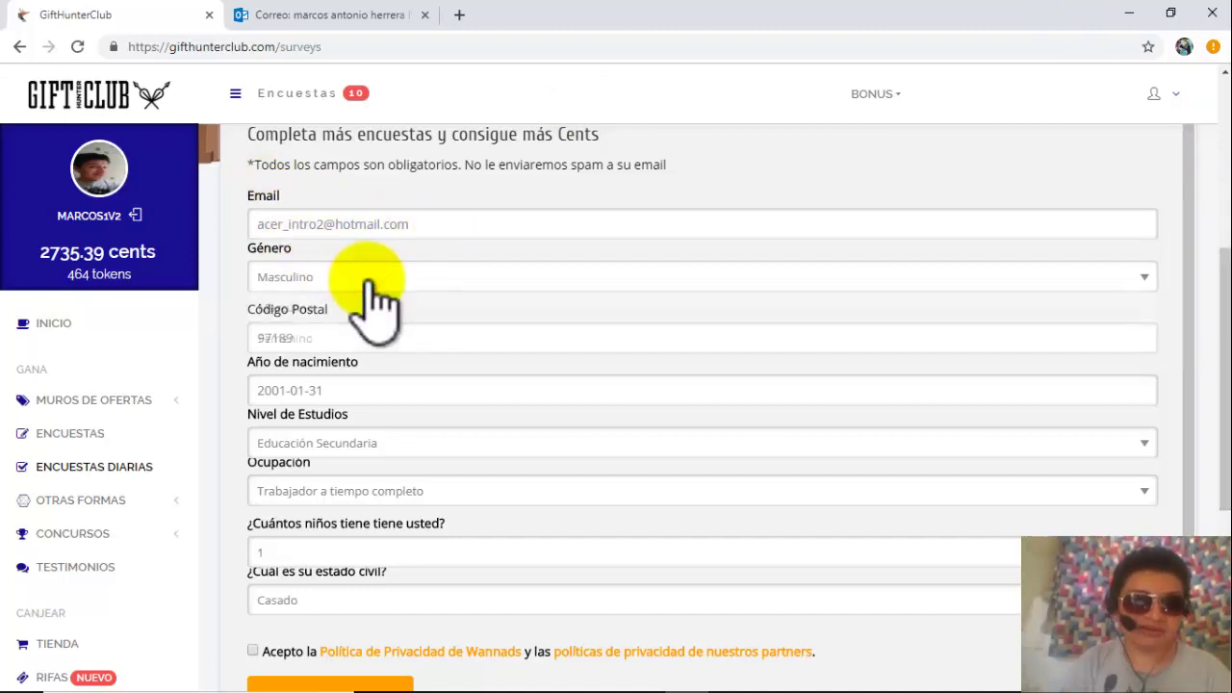
click(372, 281)
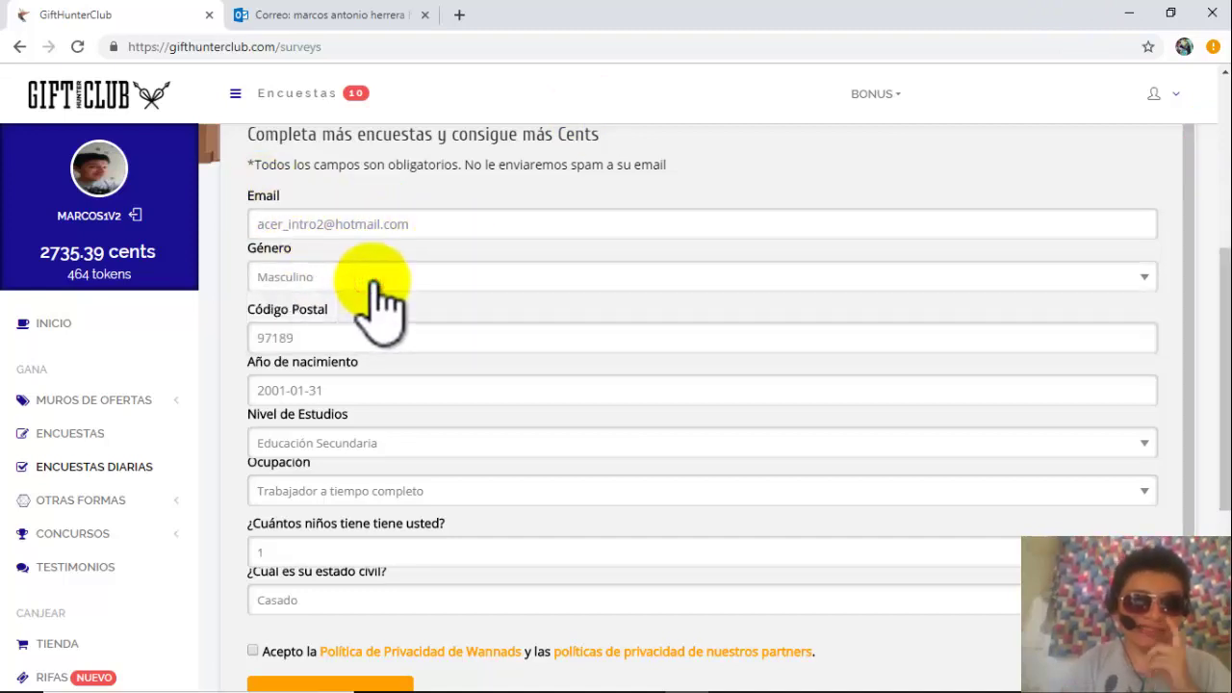
click(372, 281)
click(372, 281)
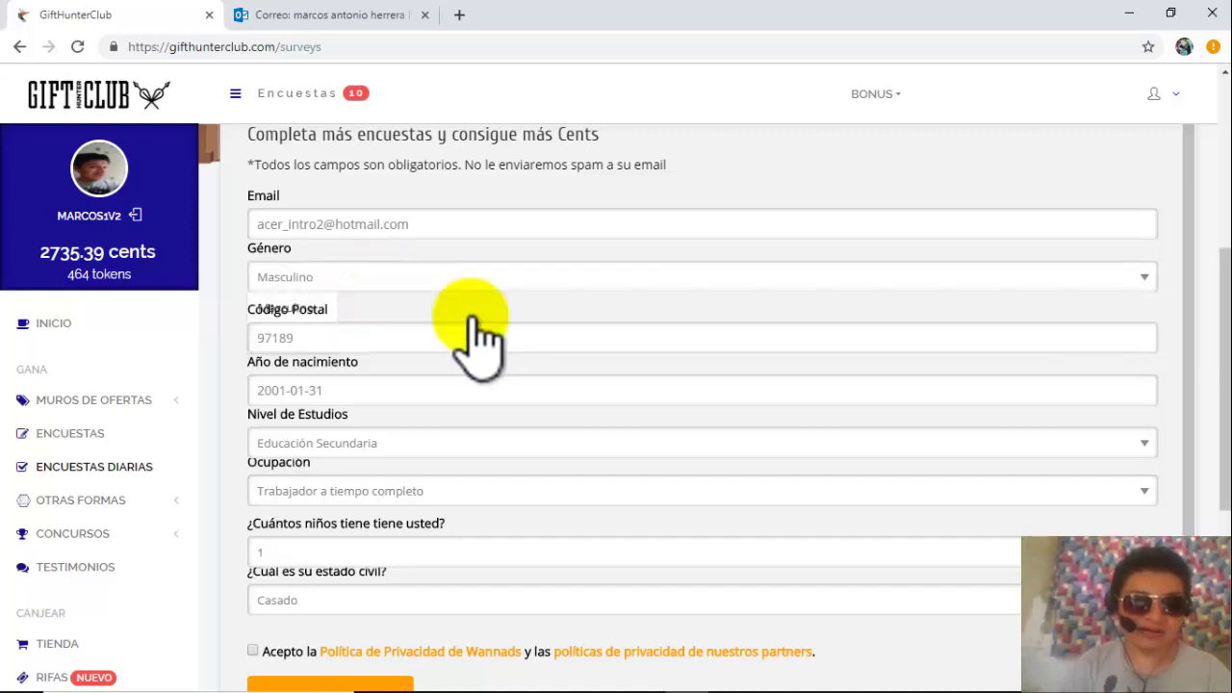
Step: View the birth date calendar in the profile form and close it
scroll(1215, 376, down, 1)
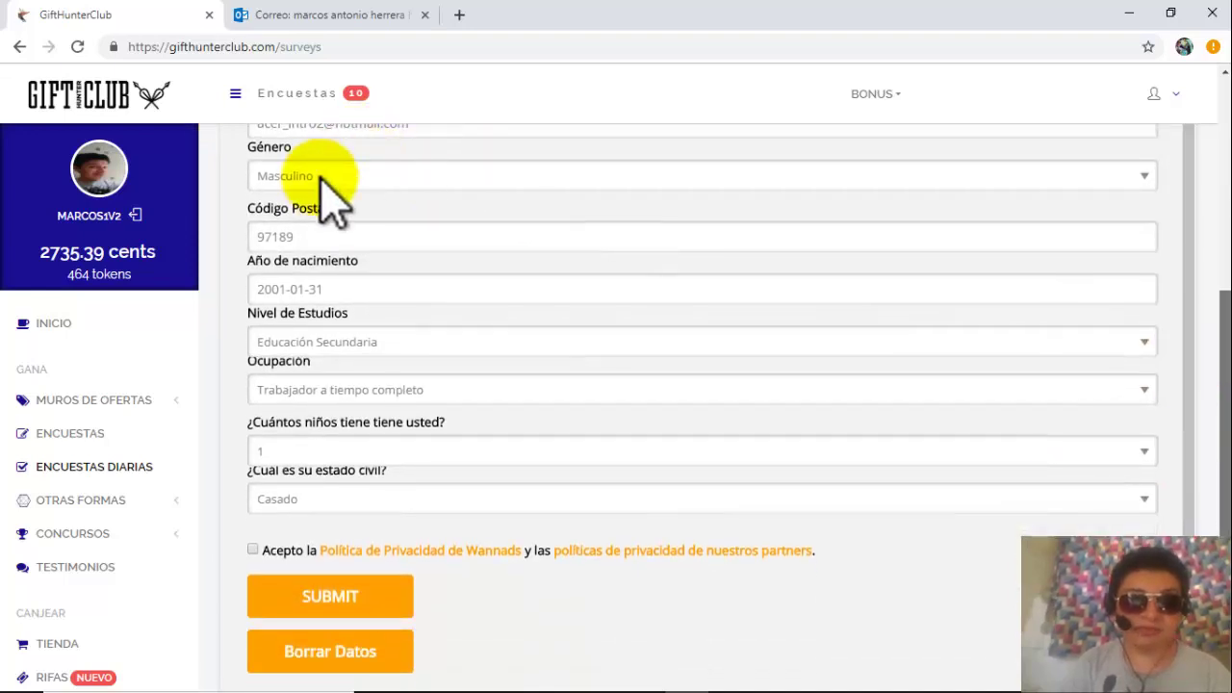
click(354, 283)
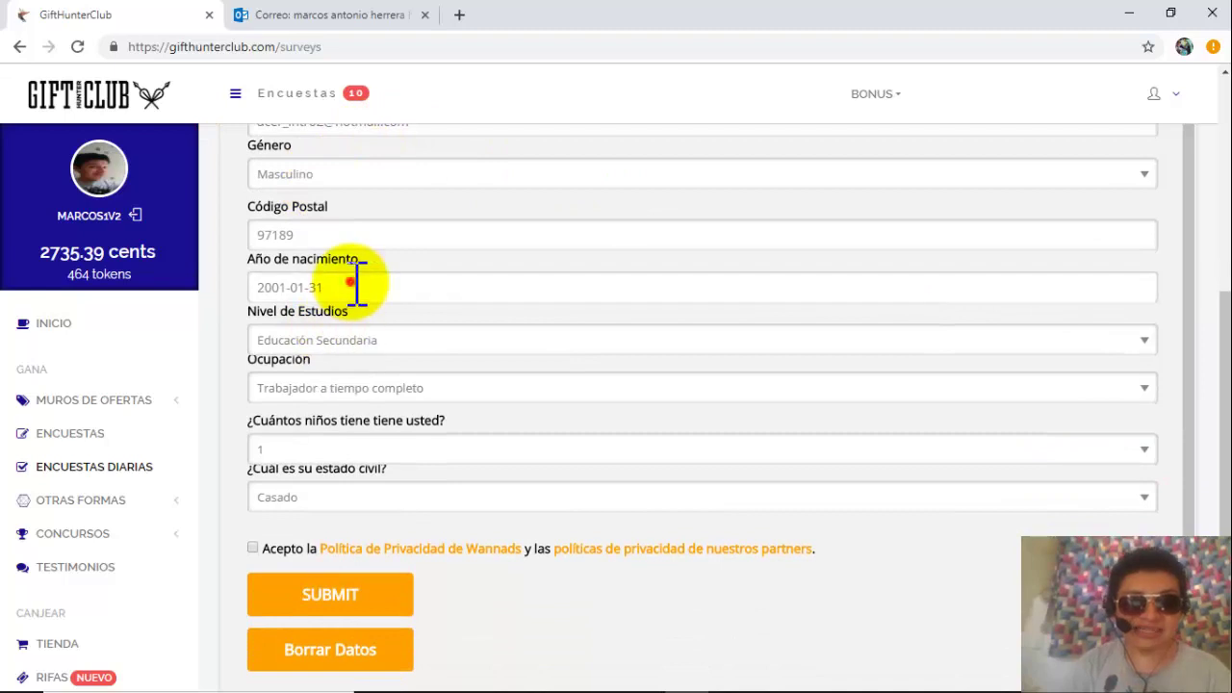
click(356, 284)
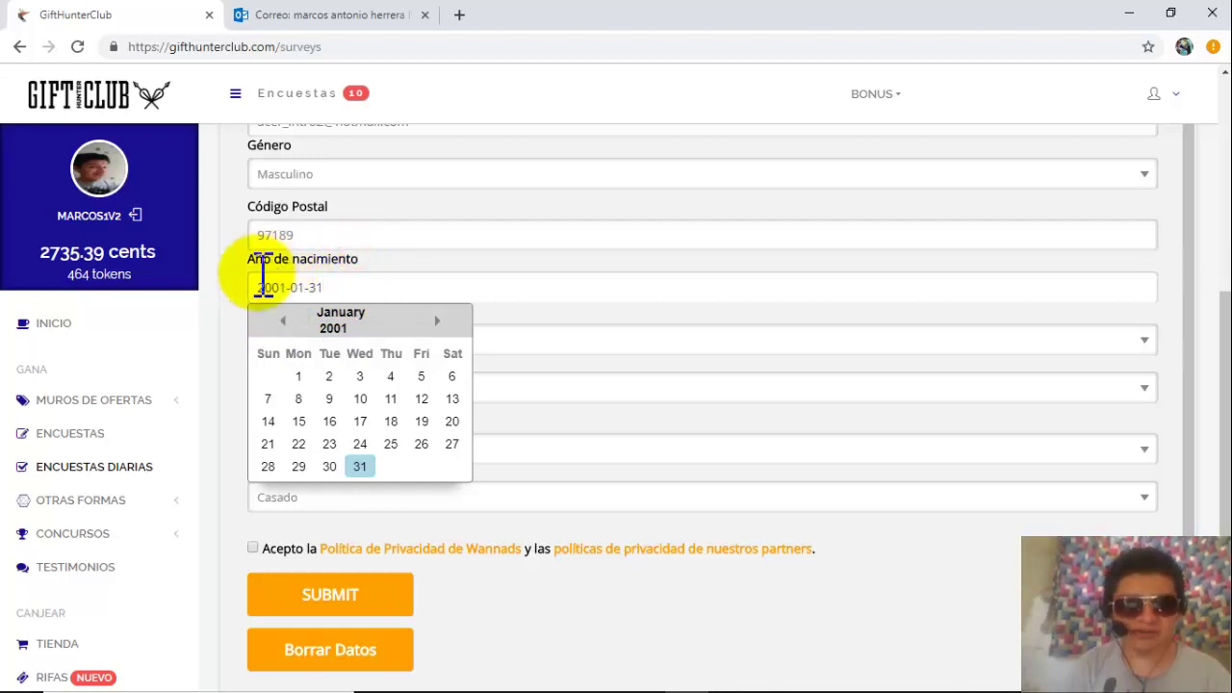
click(358, 262)
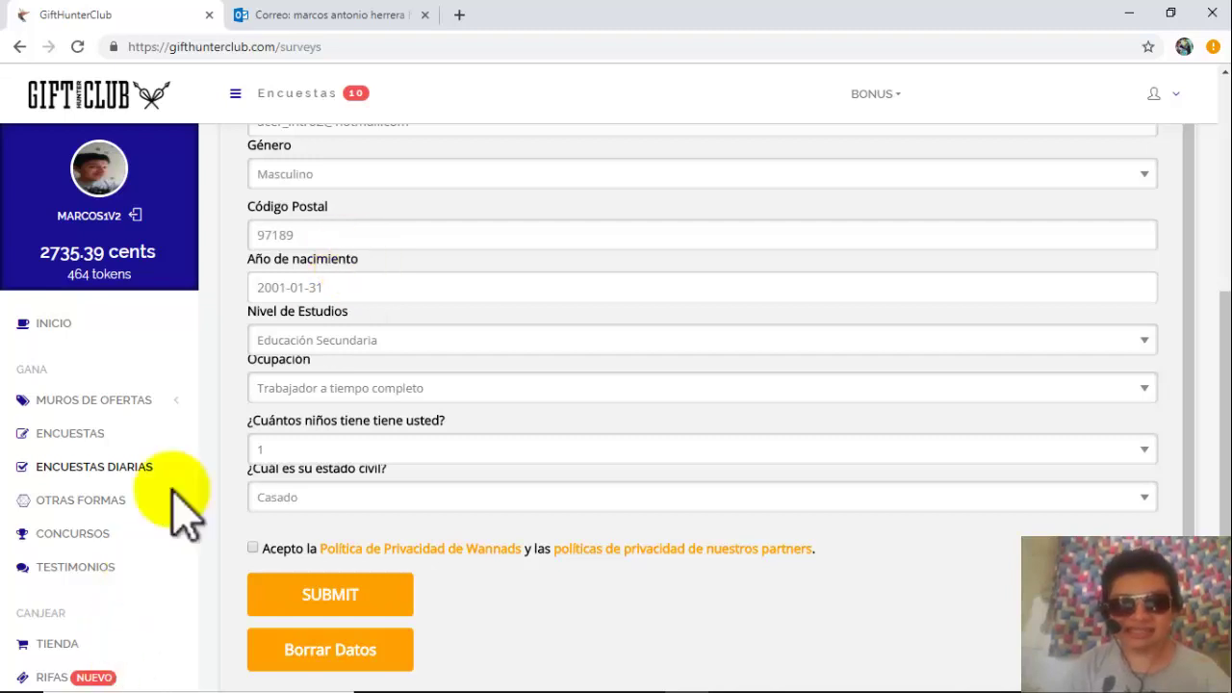
click(342, 286)
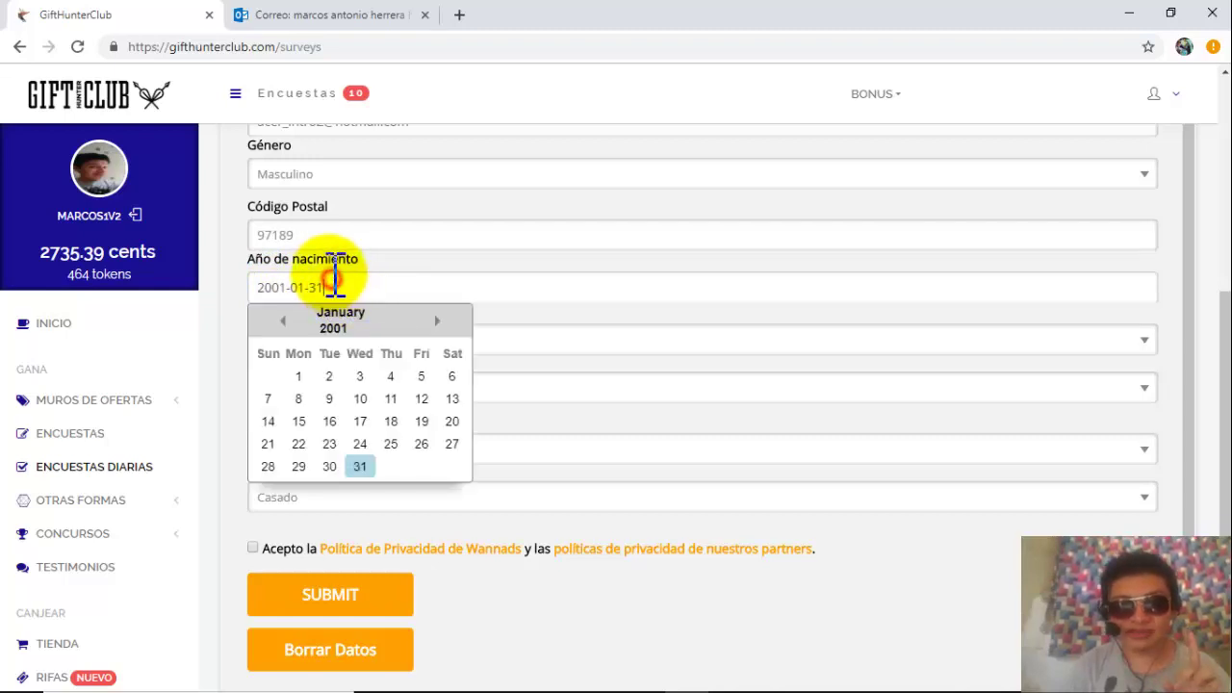
click(332, 279)
drag(1210, 317, 1221, 366)
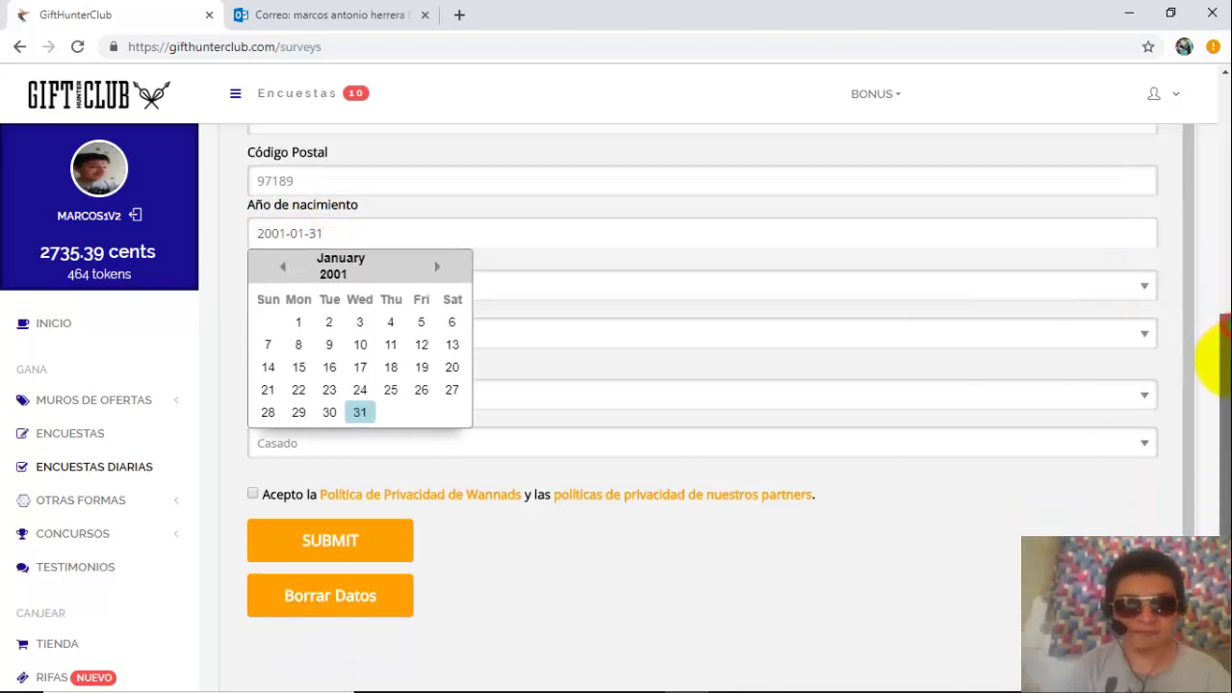
scroll(394, 215, down, 1)
click(231, 306)
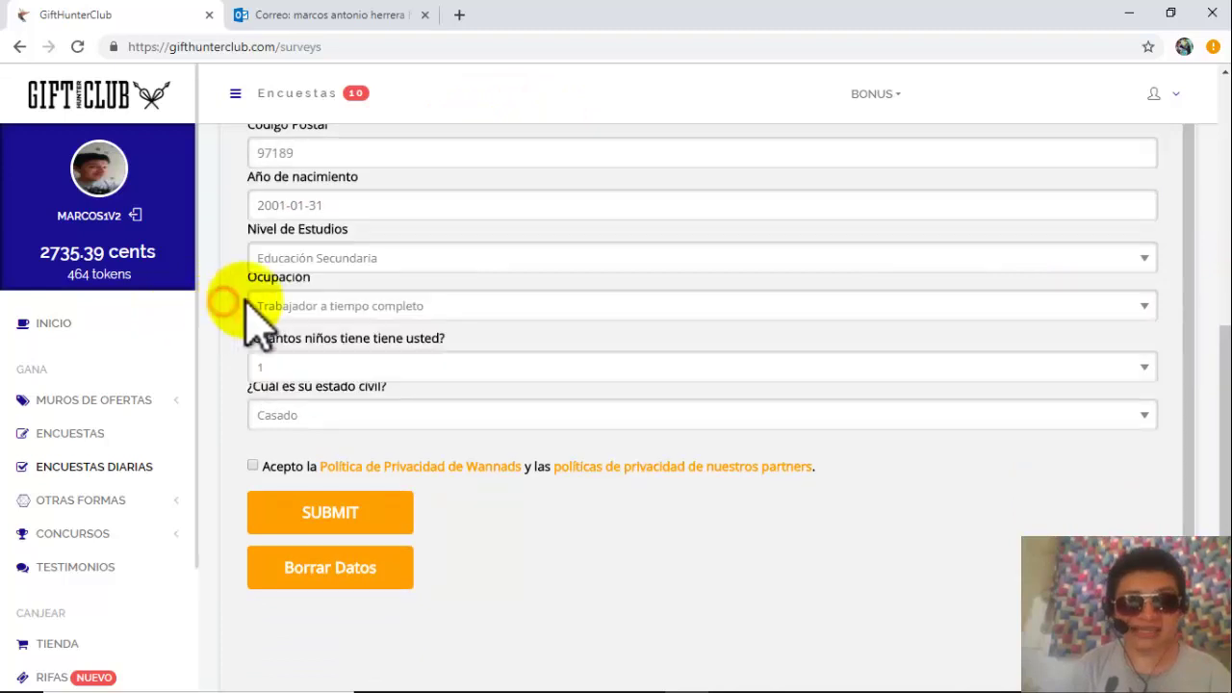
Step: View the Nivel de Estudios options, down to Educación Universitaria, and close the list
click(333, 252)
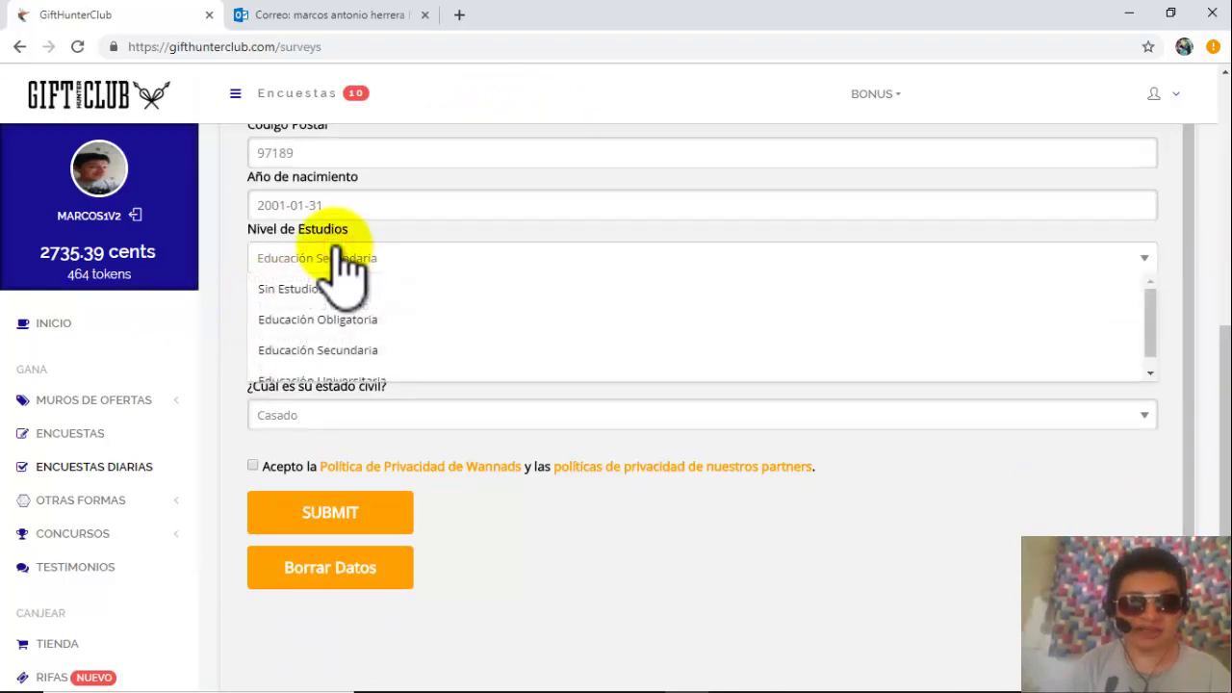
scroll(358, 327, down, 3)
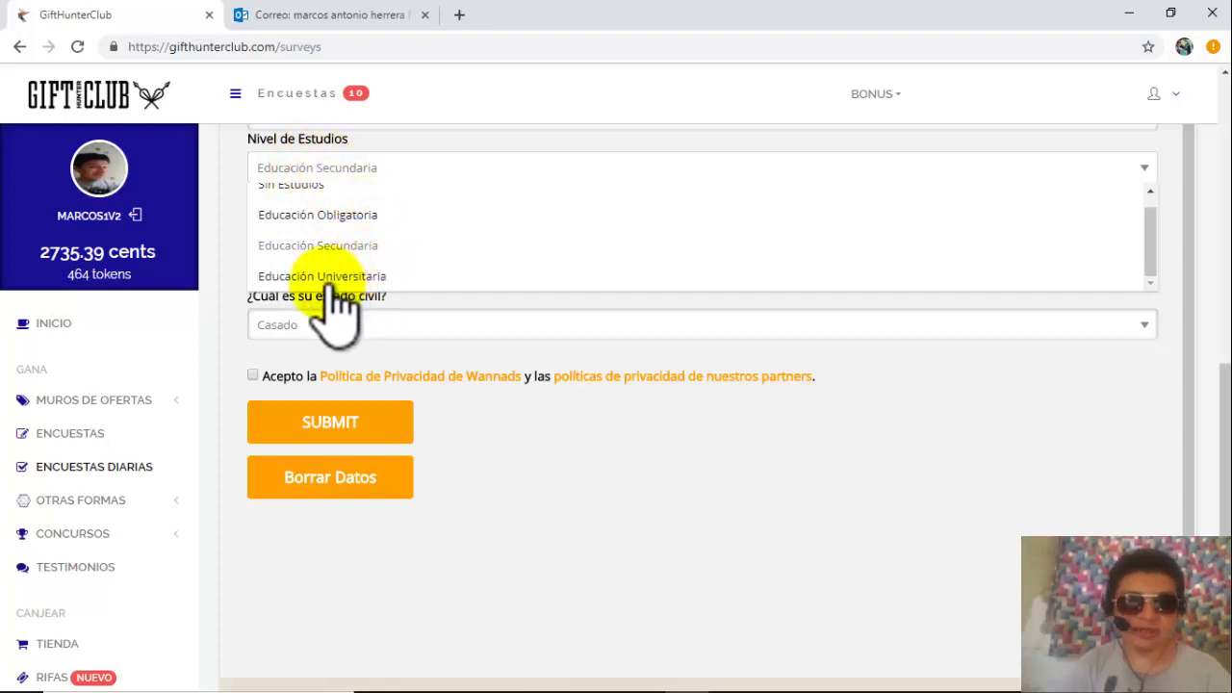
click(226, 214)
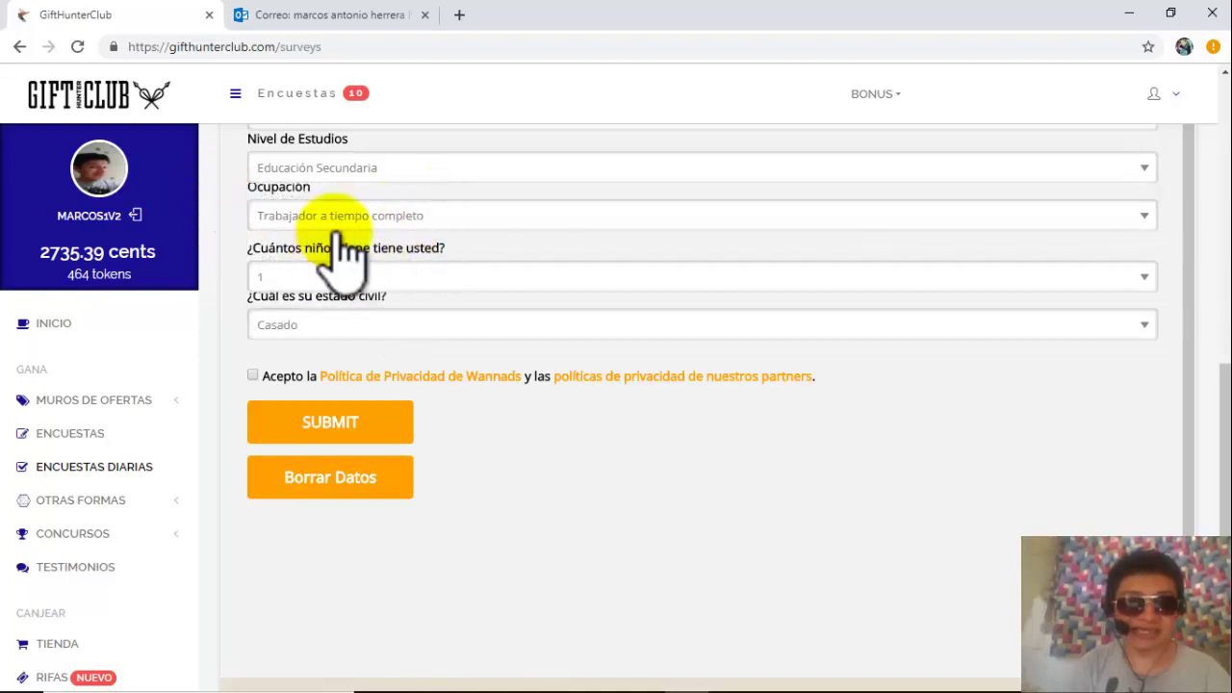
Step: View the Ocupación, number of children and marital status options in the profile form, closing each list without changing it
click(414, 219)
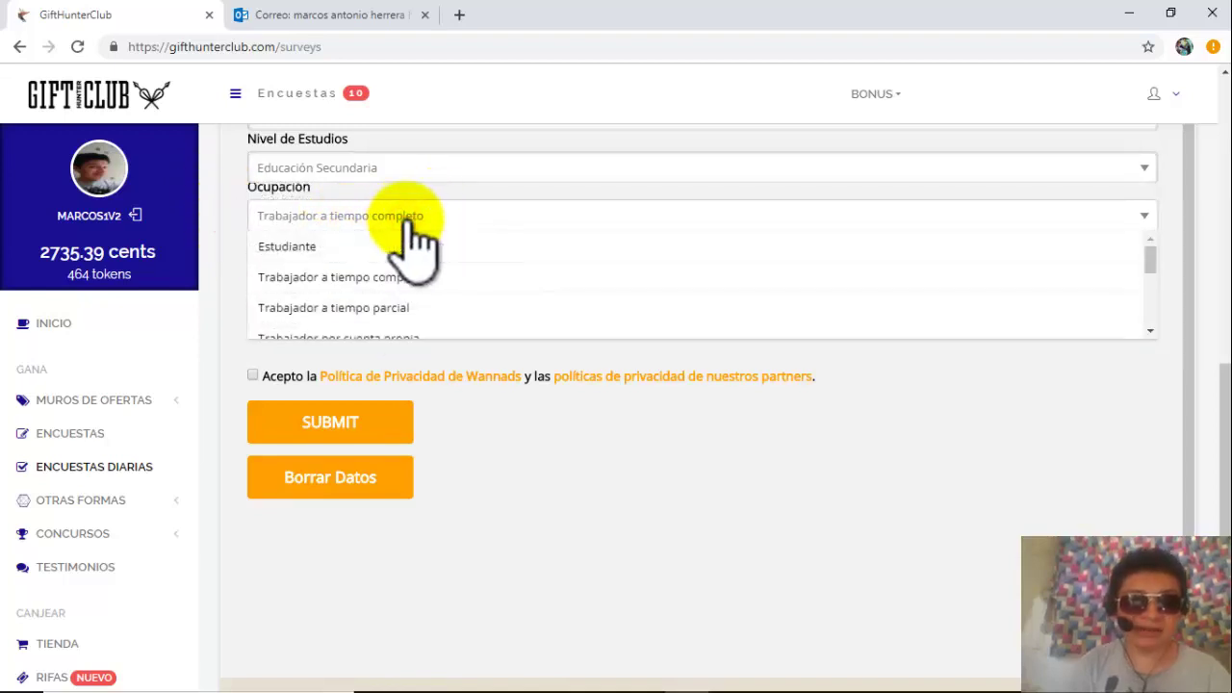
click(520, 281)
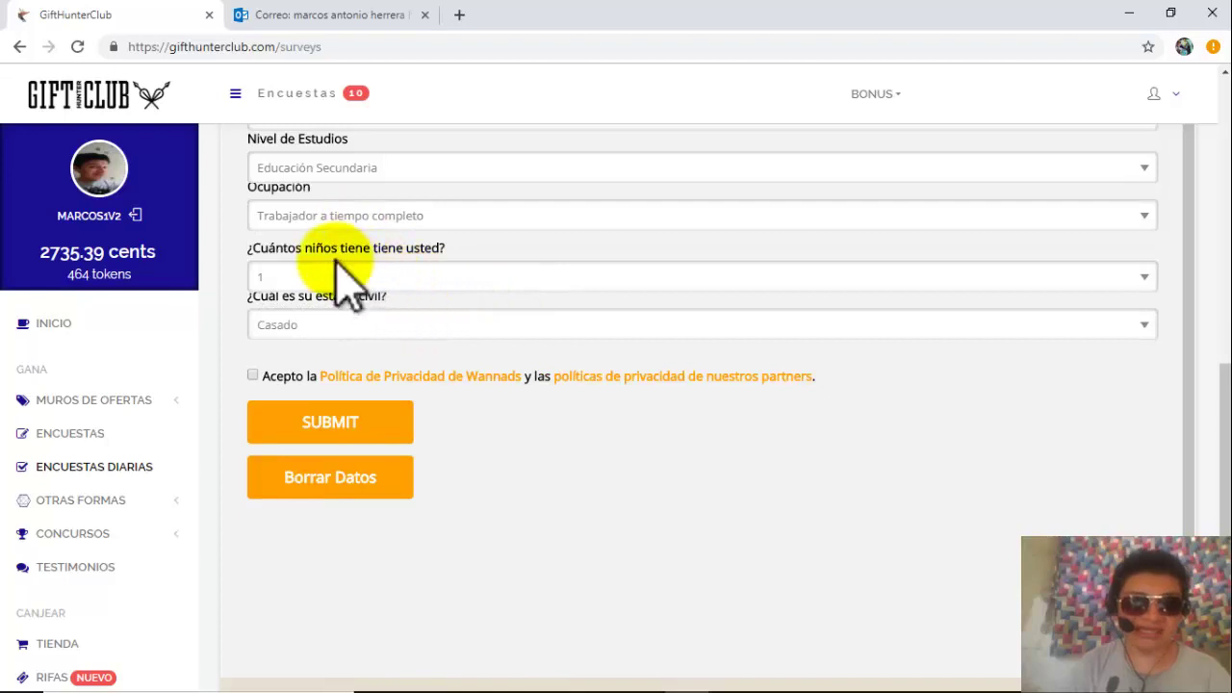
click(399, 272)
click(400, 275)
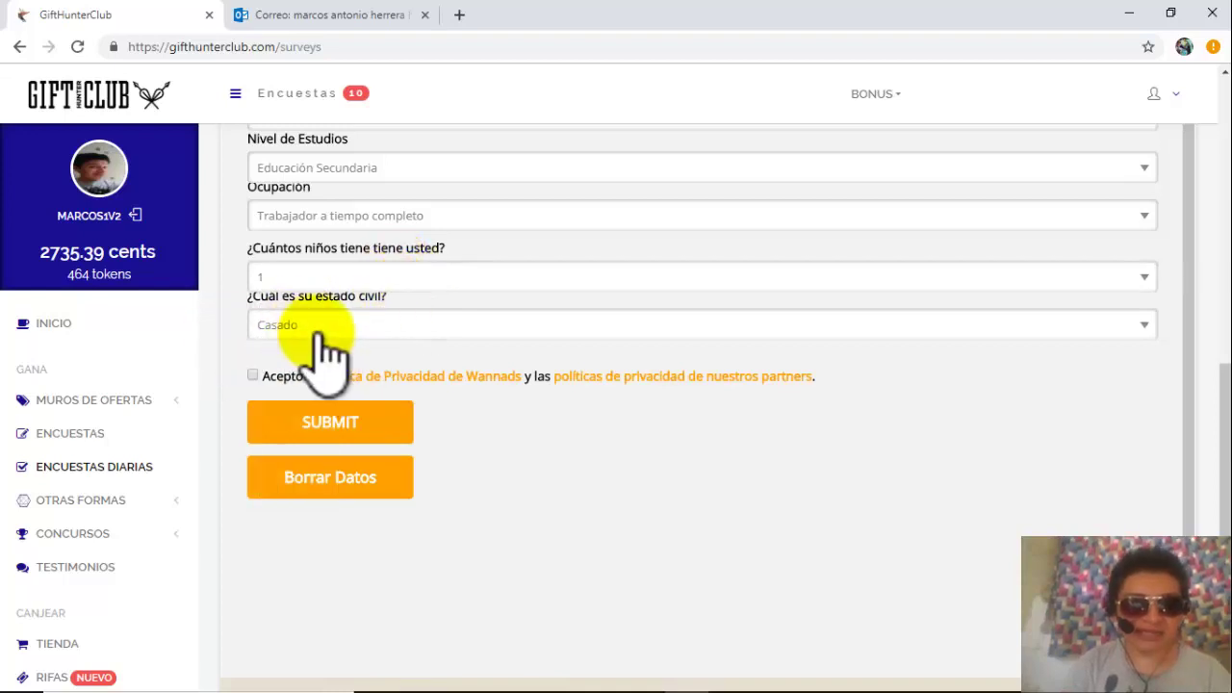
click(318, 333)
click(325, 341)
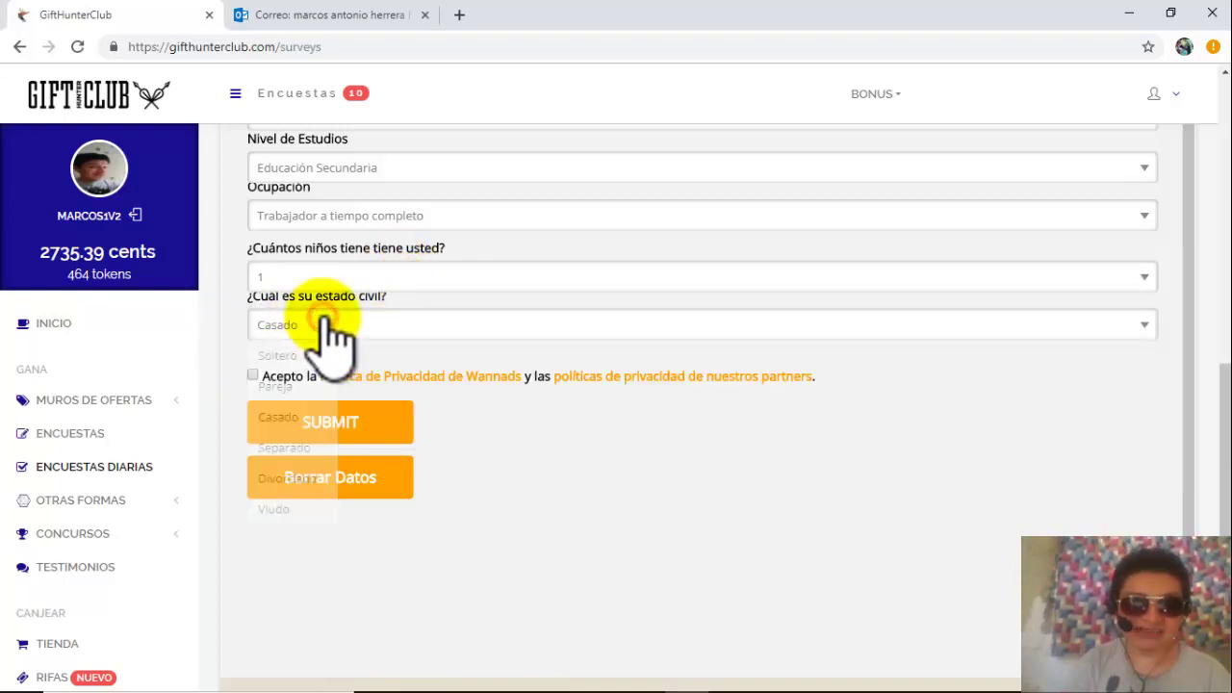
Step: Tick the acceptance of the Wannads and partner privacy policies and clear it again
click(254, 375)
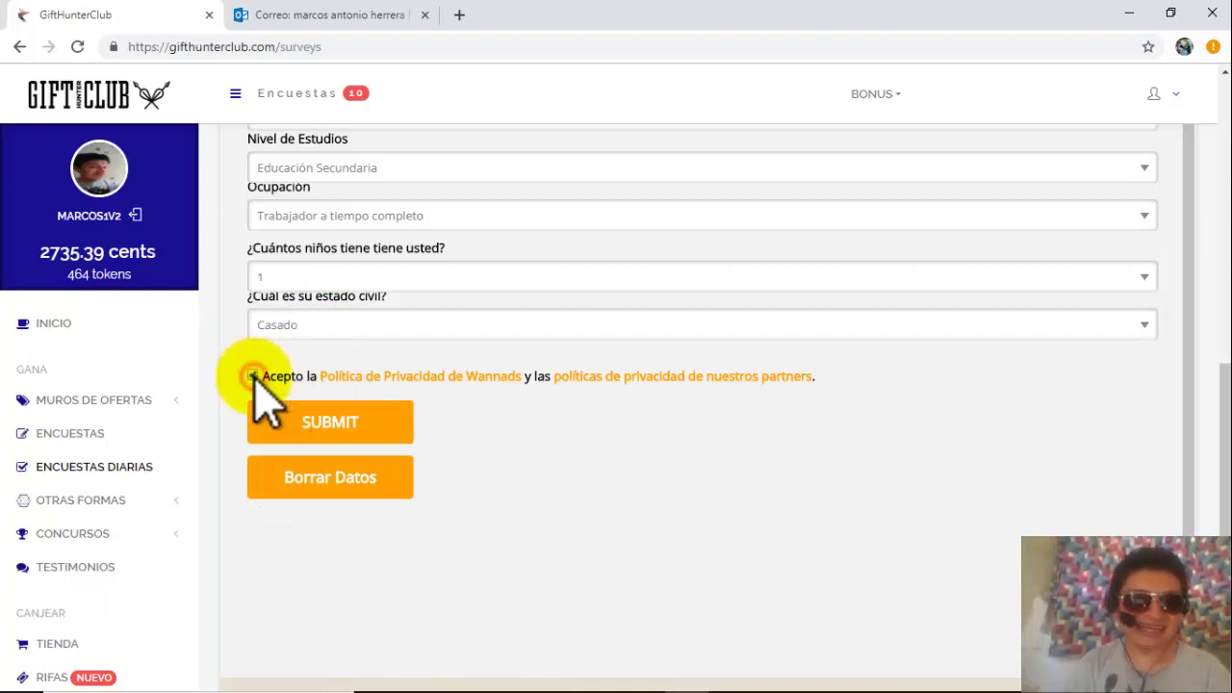
click(253, 375)
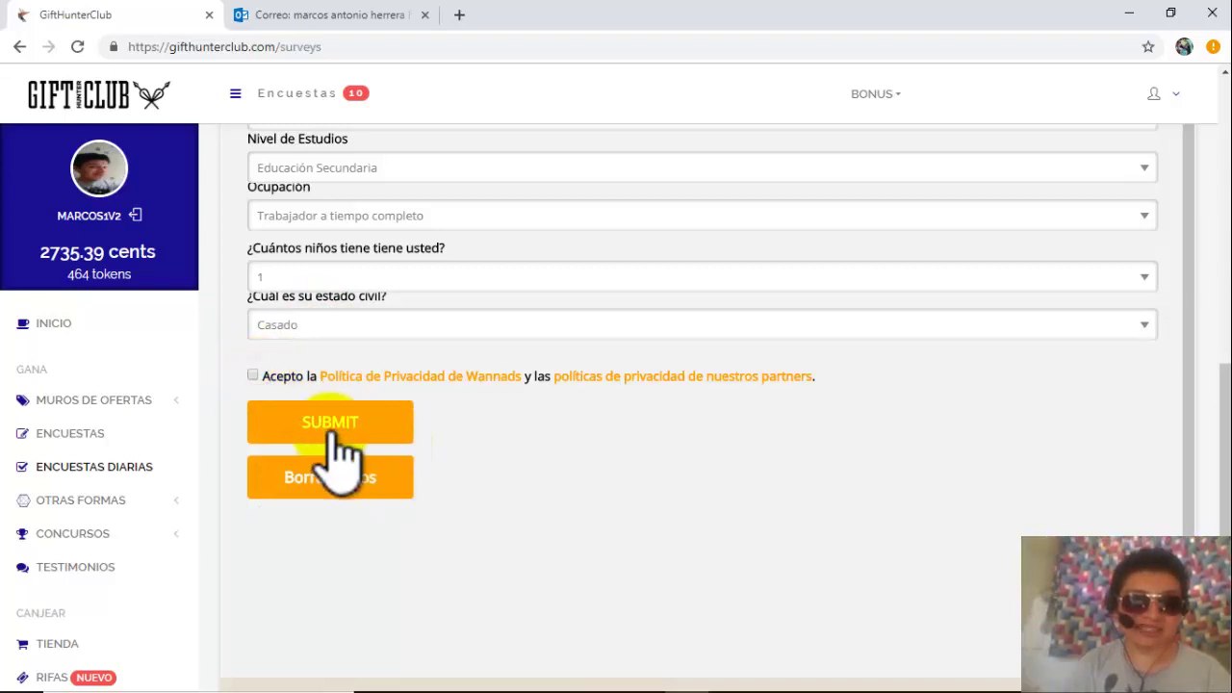
scroll(500, 563, up, 1)
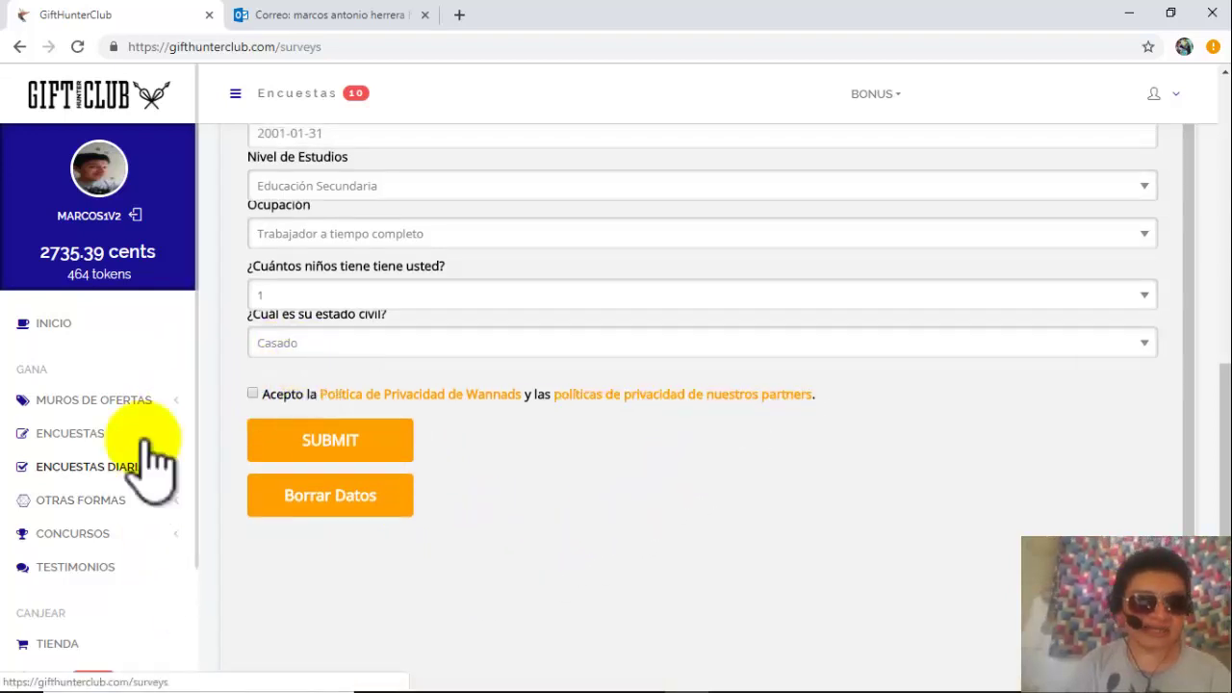
Step: Open the Tareas page under Otras Formas and review the Bonus de Tareas section and the Available Jobs list
click(108, 505)
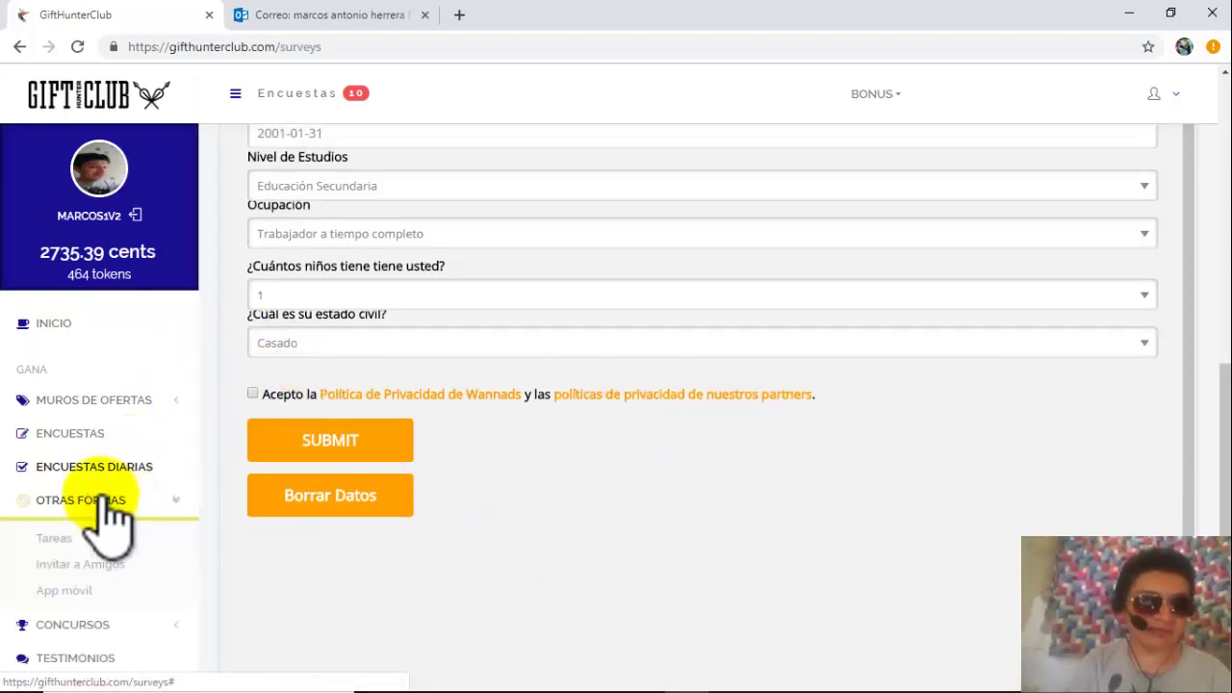
click(55, 539)
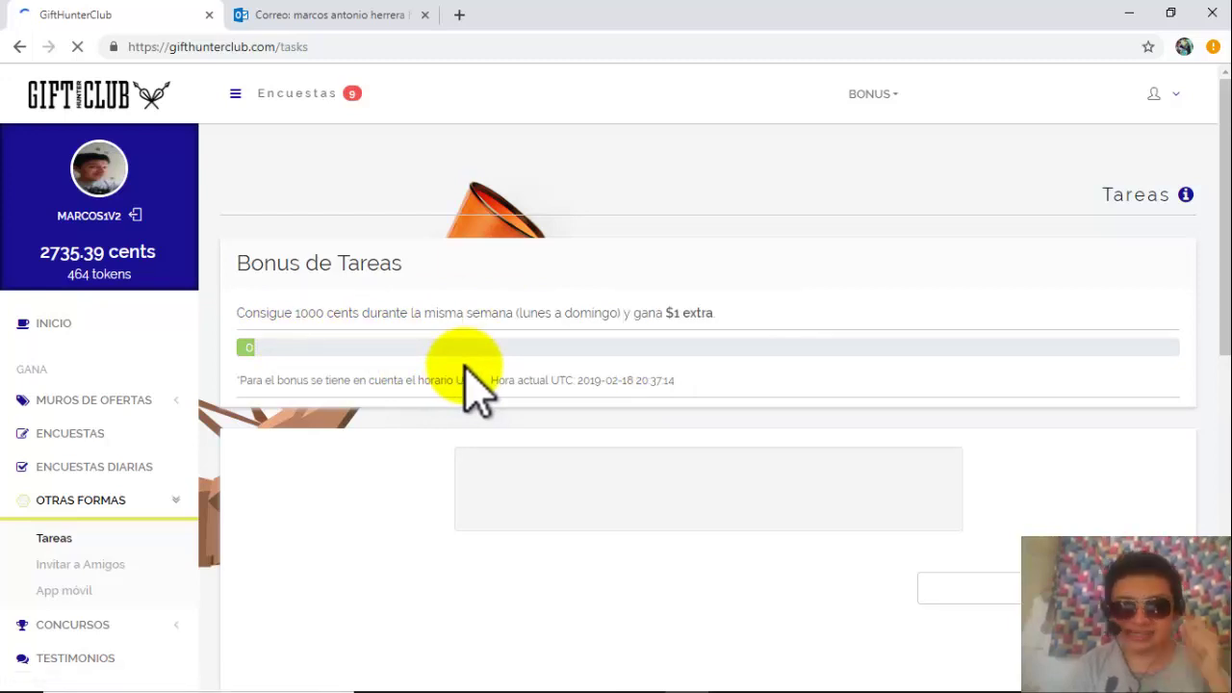
scroll(1218, 193, down, 1)
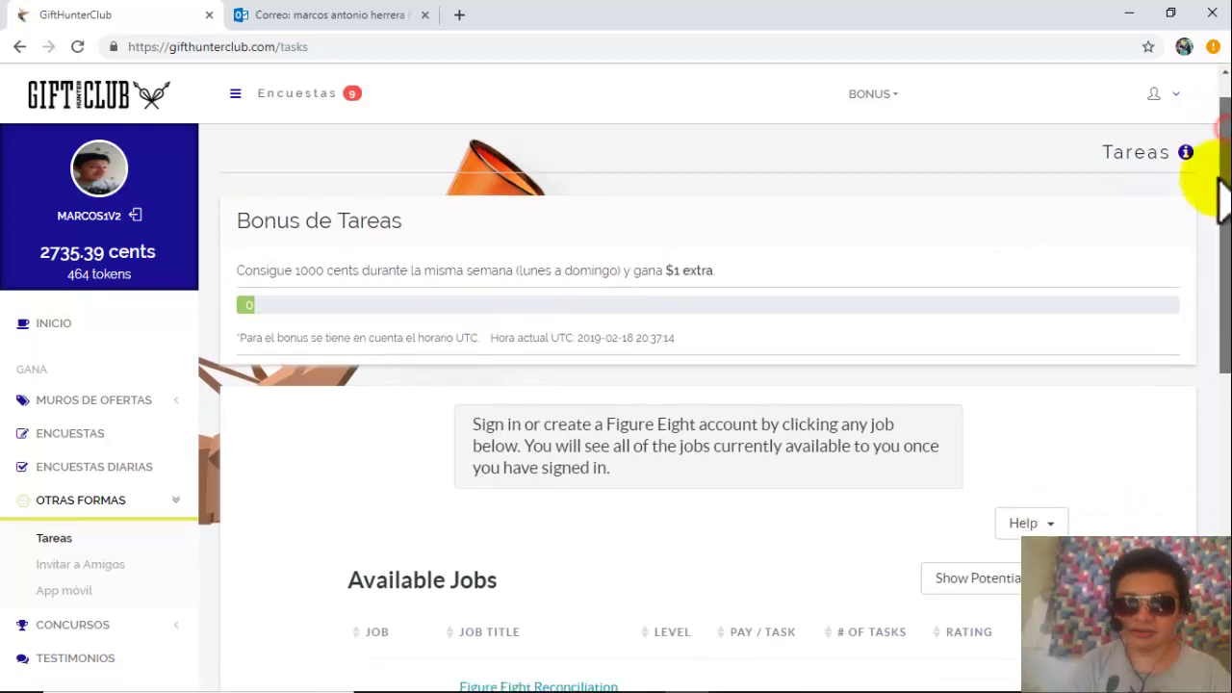
scroll(1215, 231, down, 3)
scroll(1209, 229, up, 1)
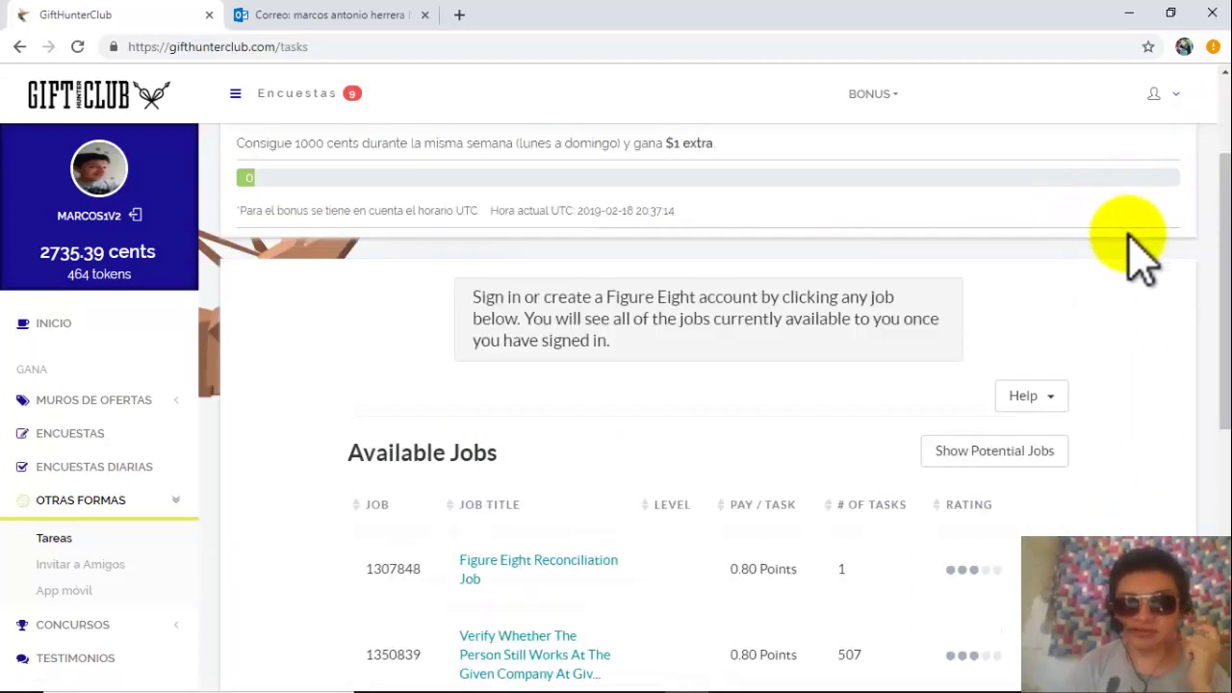
scroll(1213, 255, down, 2)
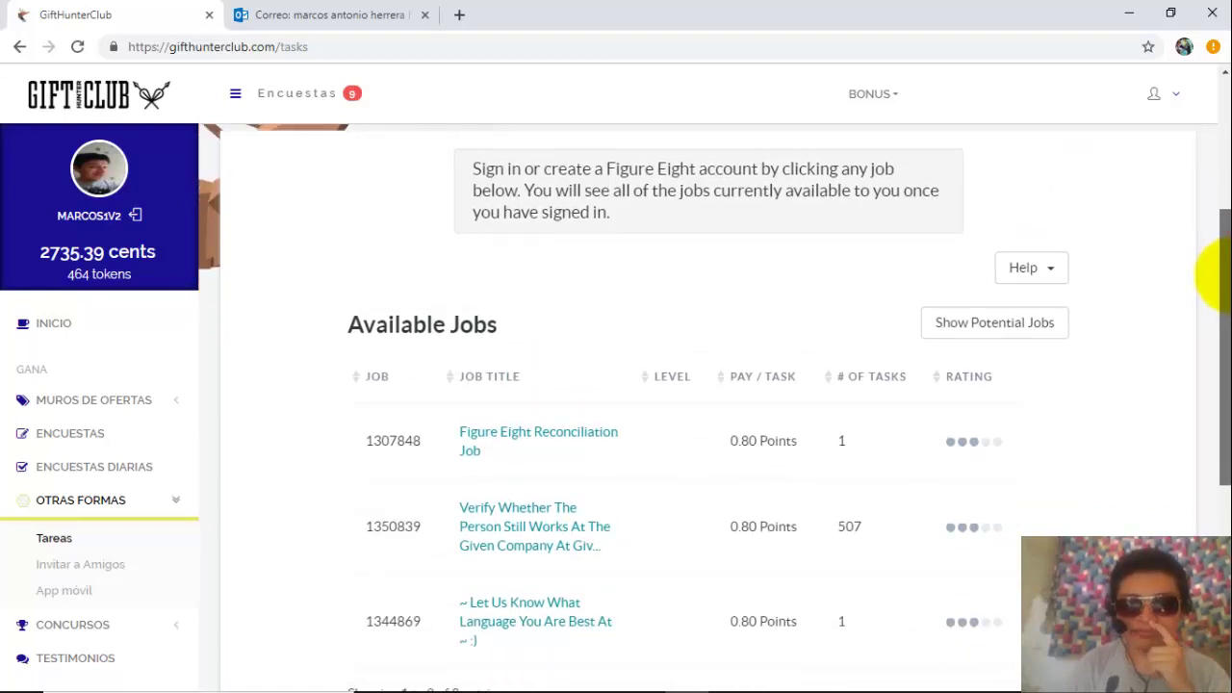
drag(1215, 279, 1213, 324)
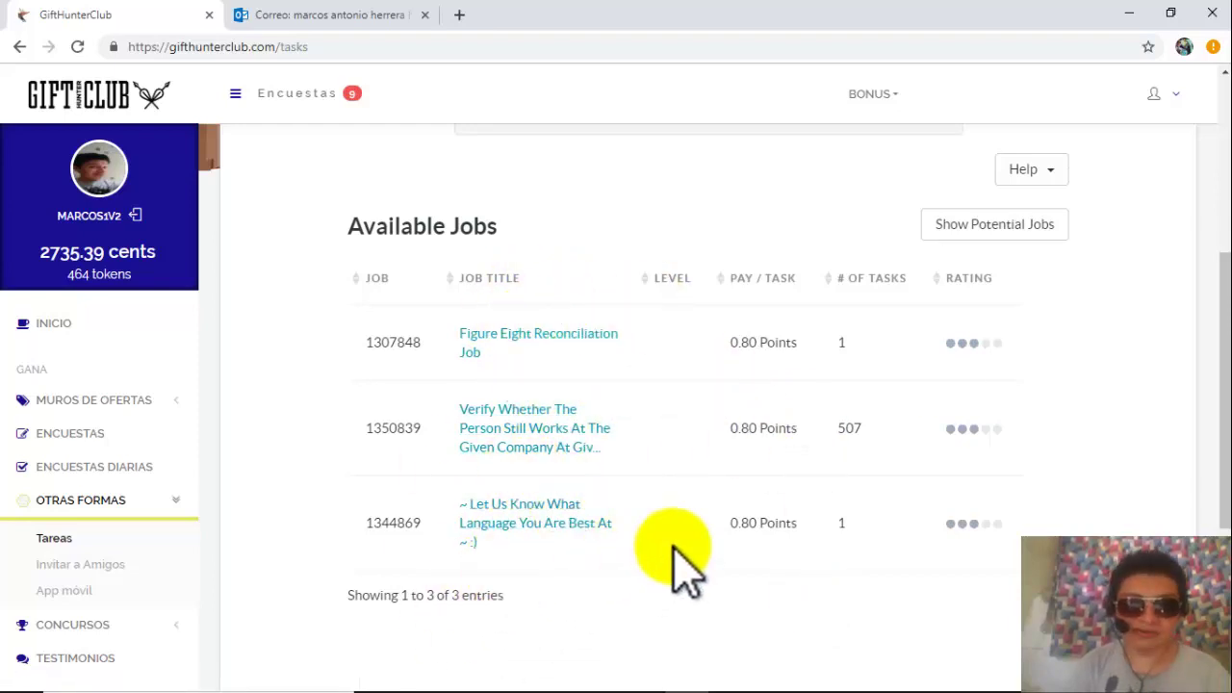
scroll(1064, 362, up, 2)
scroll(1064, 361, up, 2)
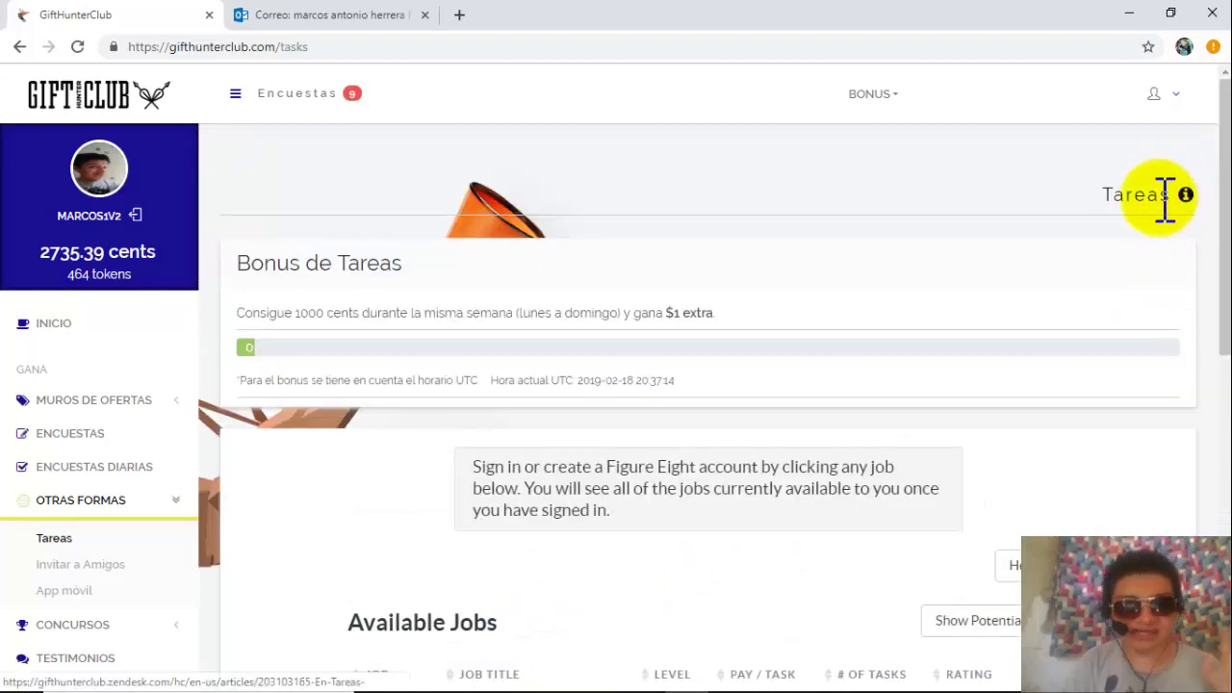
Step: Open the Invitar a Amigos referral page and show the contest options under Concursos
click(106, 563)
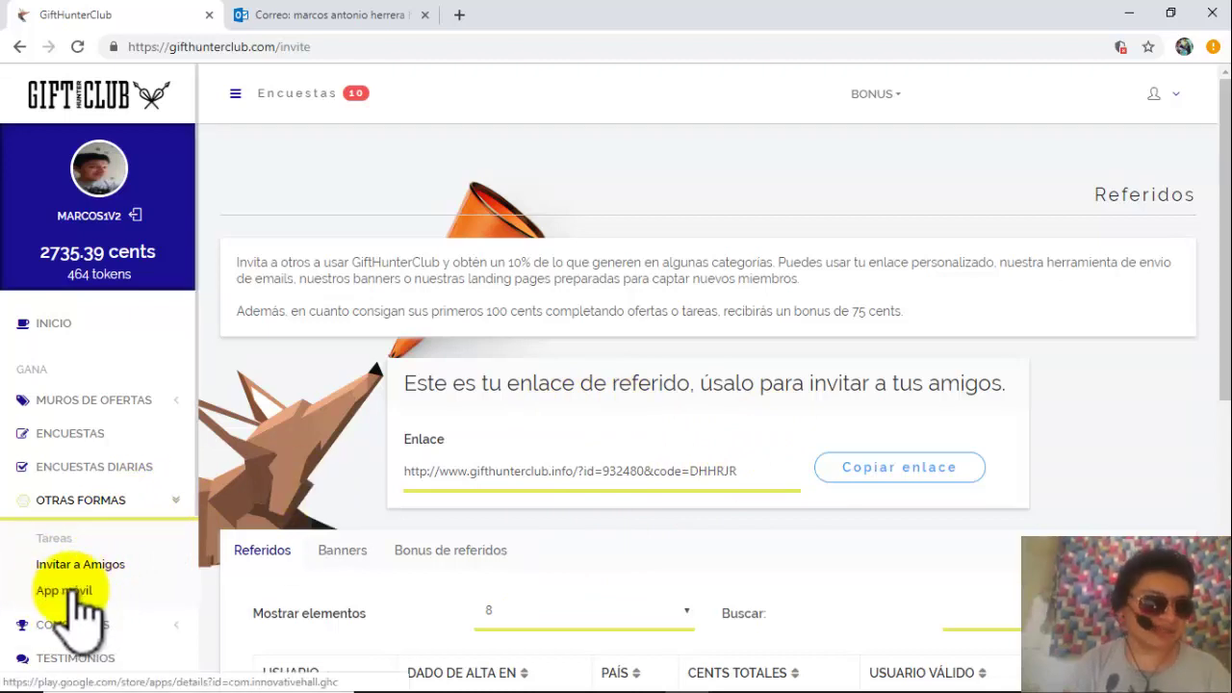
scroll(85, 568, down, 1)
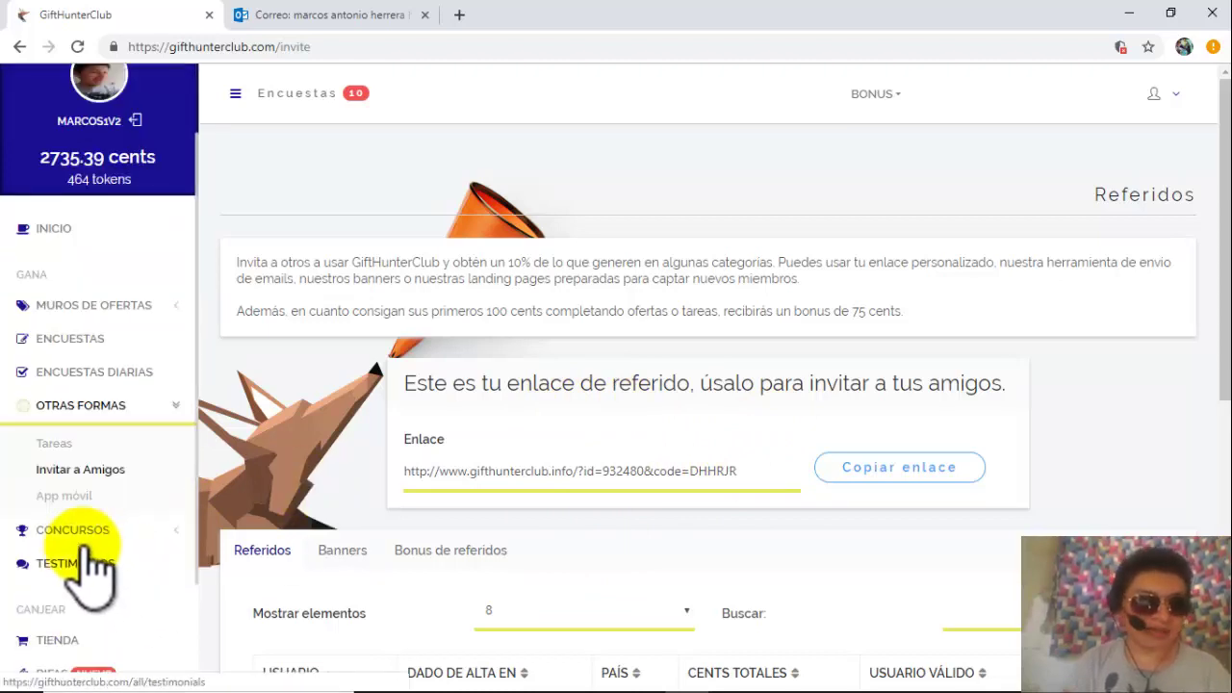
click(77, 531)
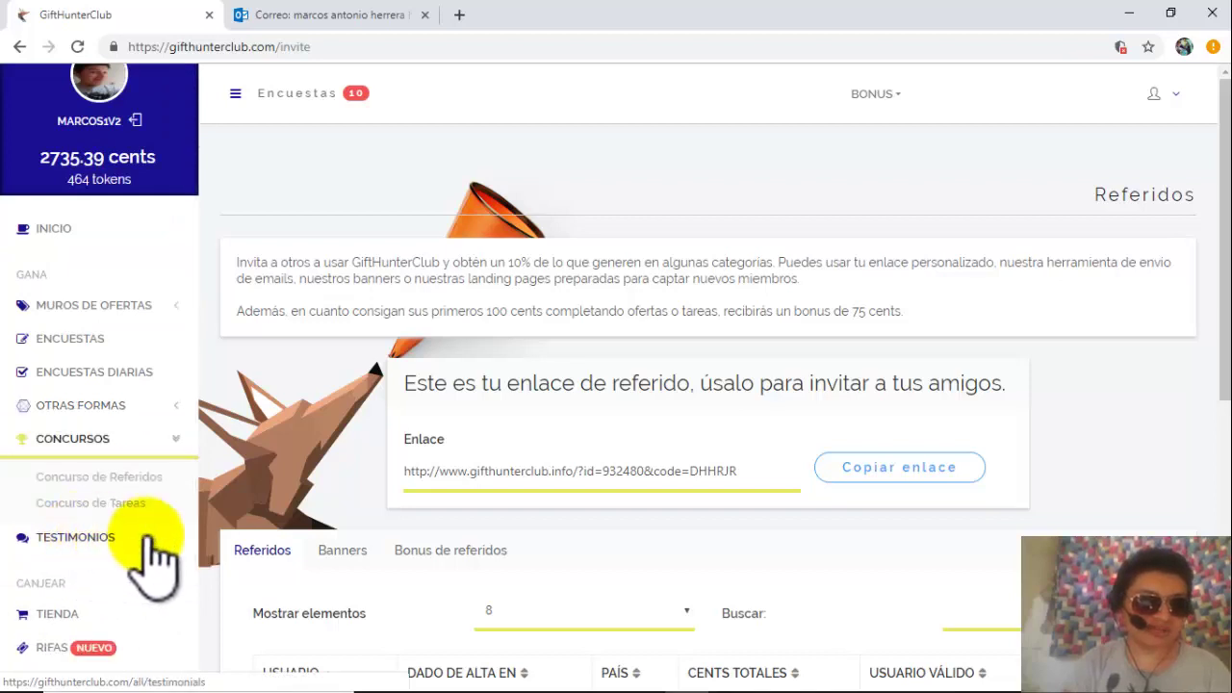